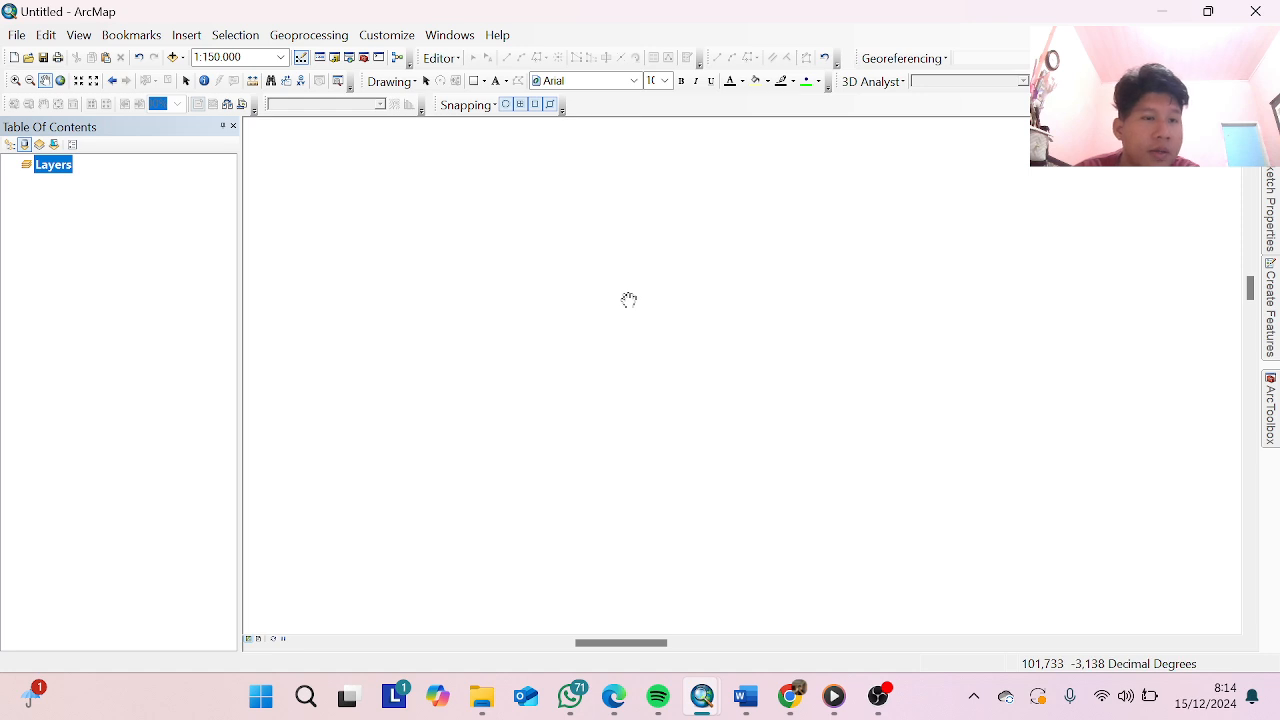
# Add the shapefile Geology Bengkulu.shp from C:\DATA CU\7. Geology Bengkulu to the map
pyautogui.rightClick(63, 170)
pyautogui.click(86, 174)
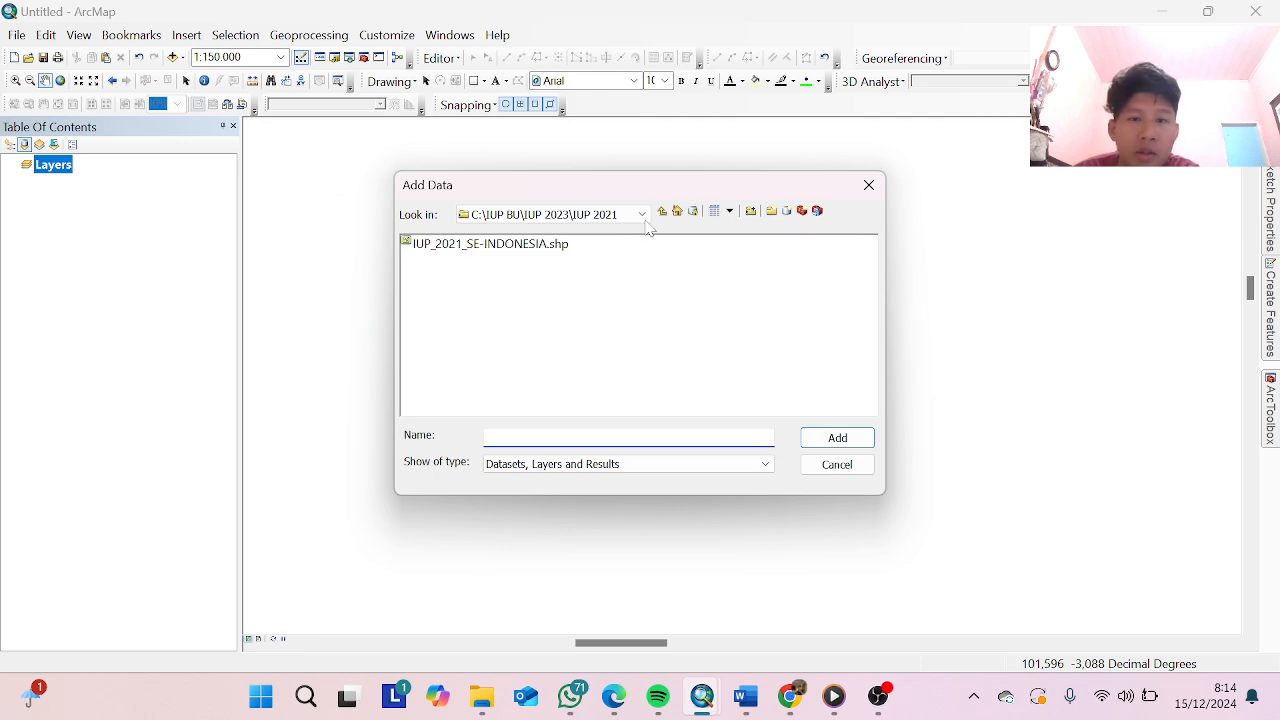
pyautogui.click(642, 215)
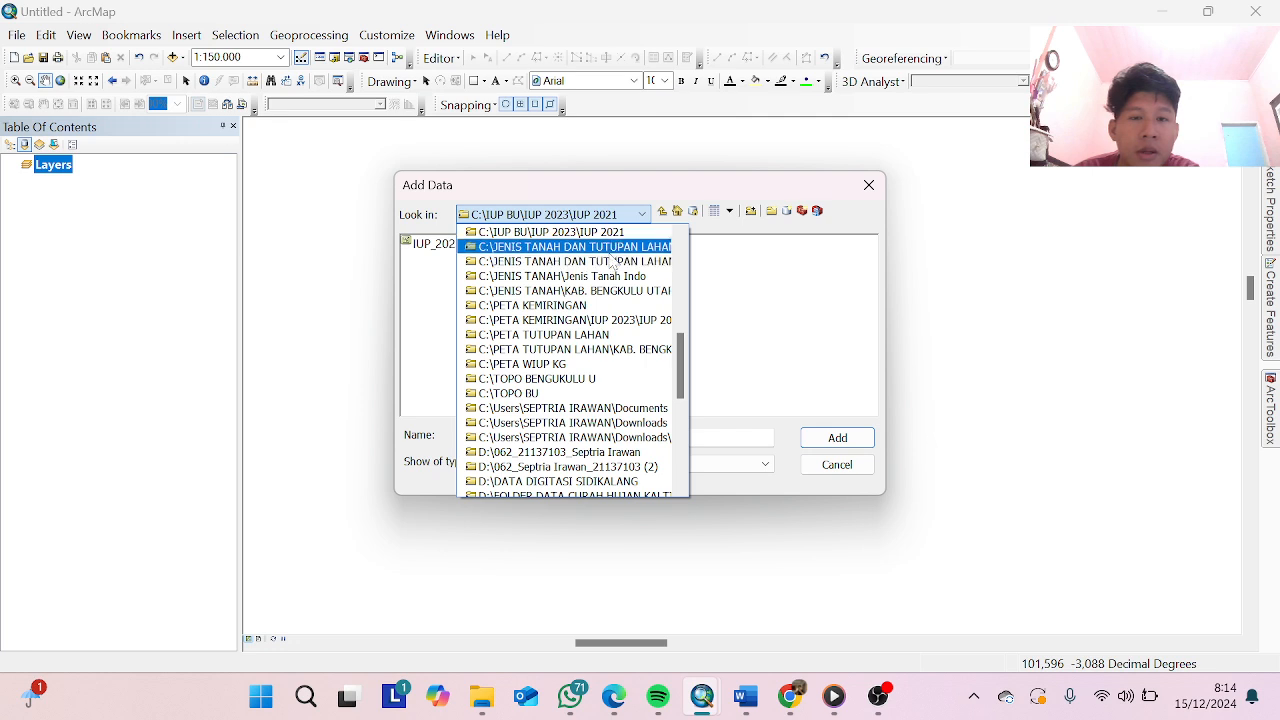
pyautogui.click(560, 240)
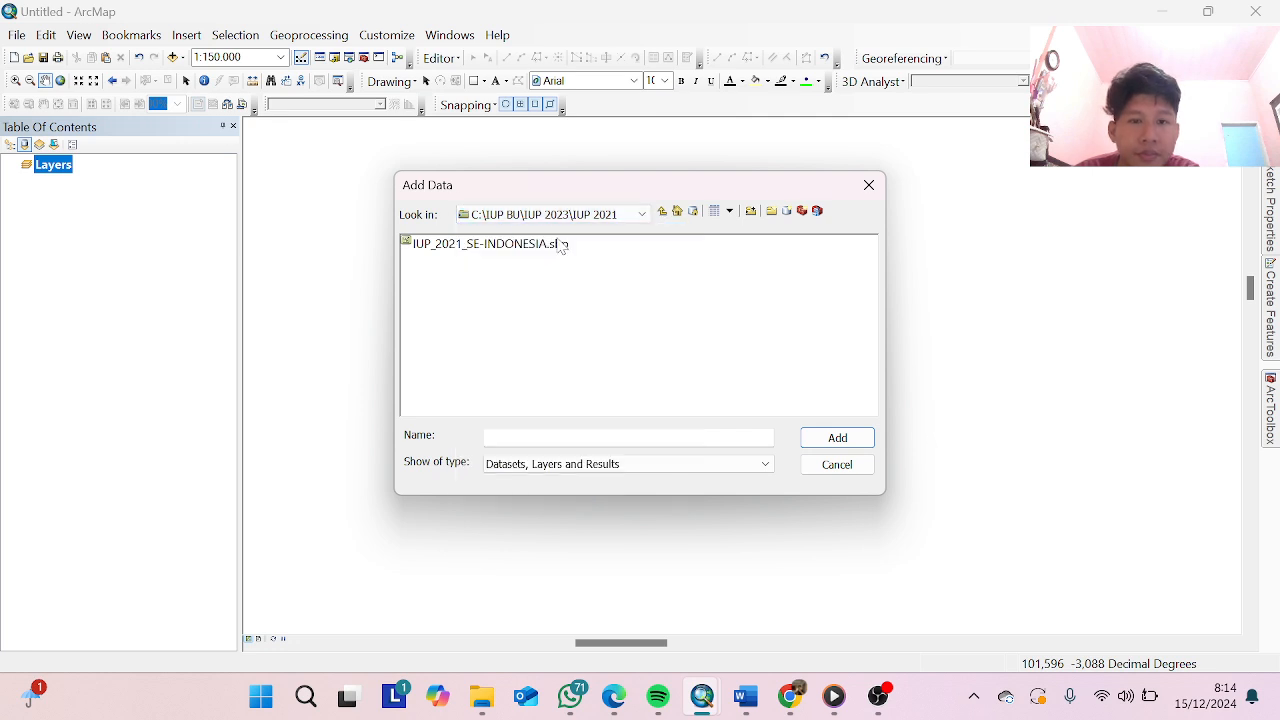
pyautogui.click(661, 212)
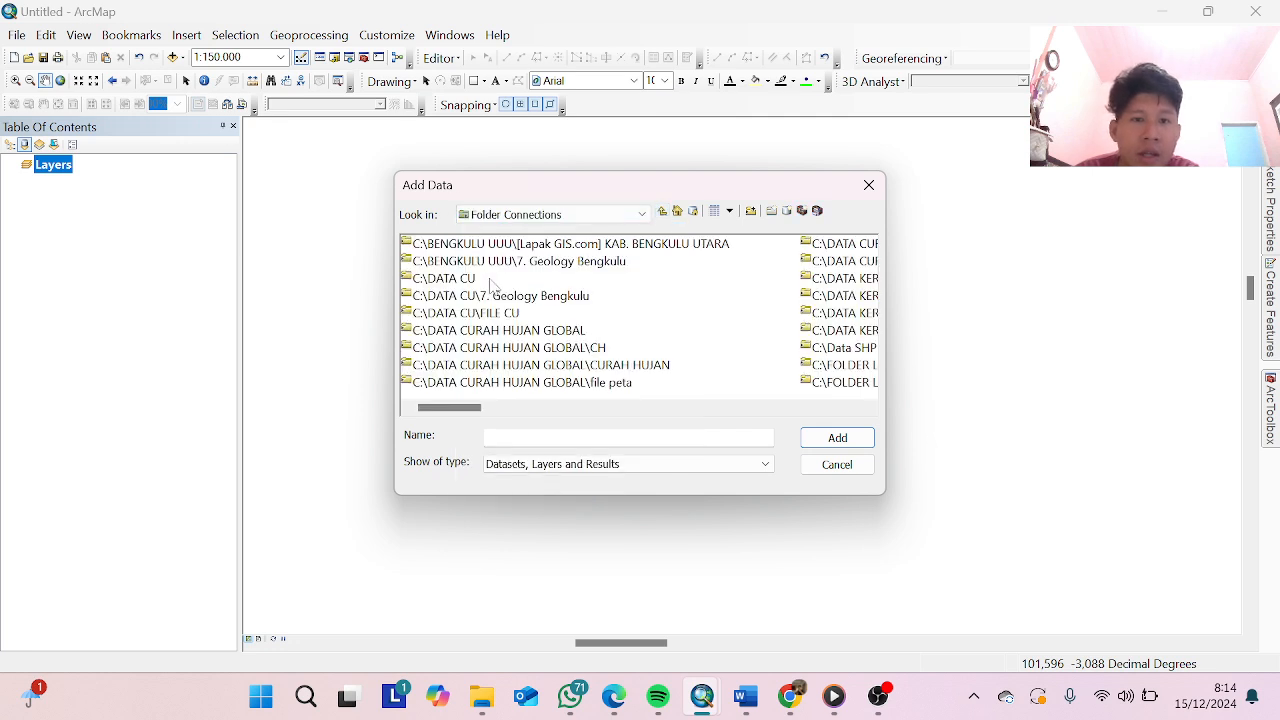
pyautogui.doubleClick(460, 280)
pyautogui.click(516, 248)
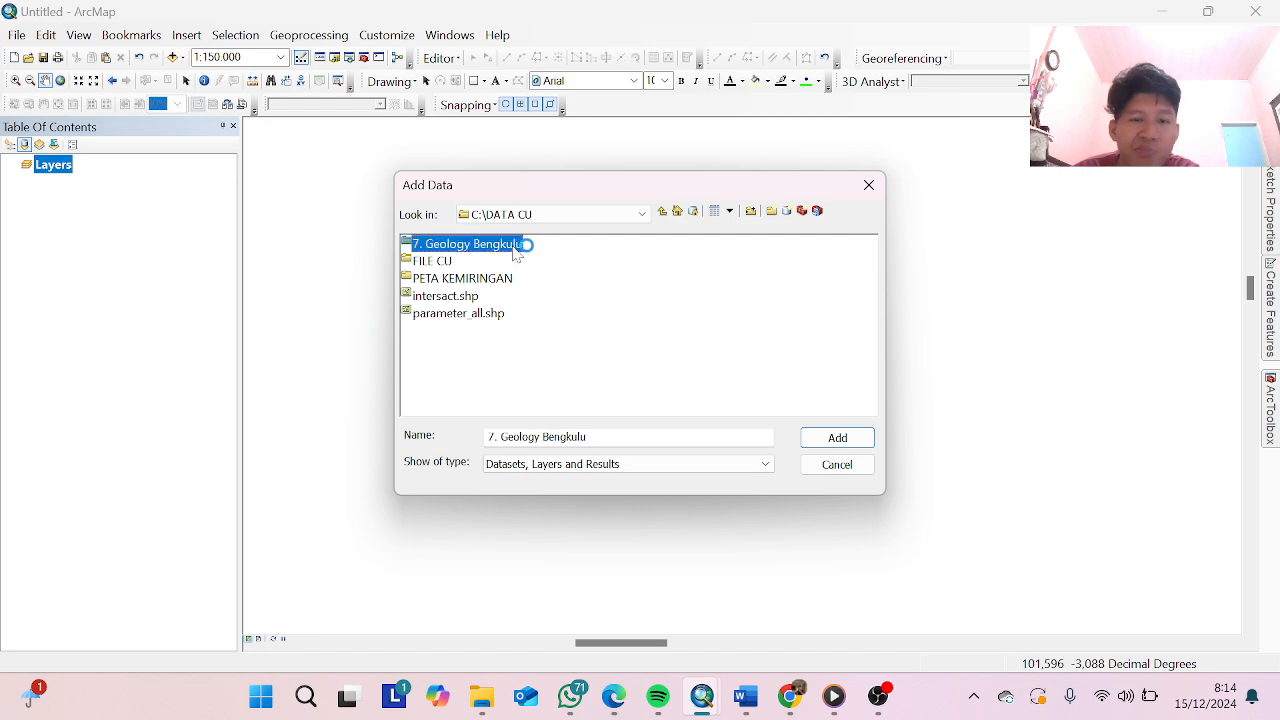
pyautogui.doubleClick(516, 249)
pyautogui.click(465, 262)
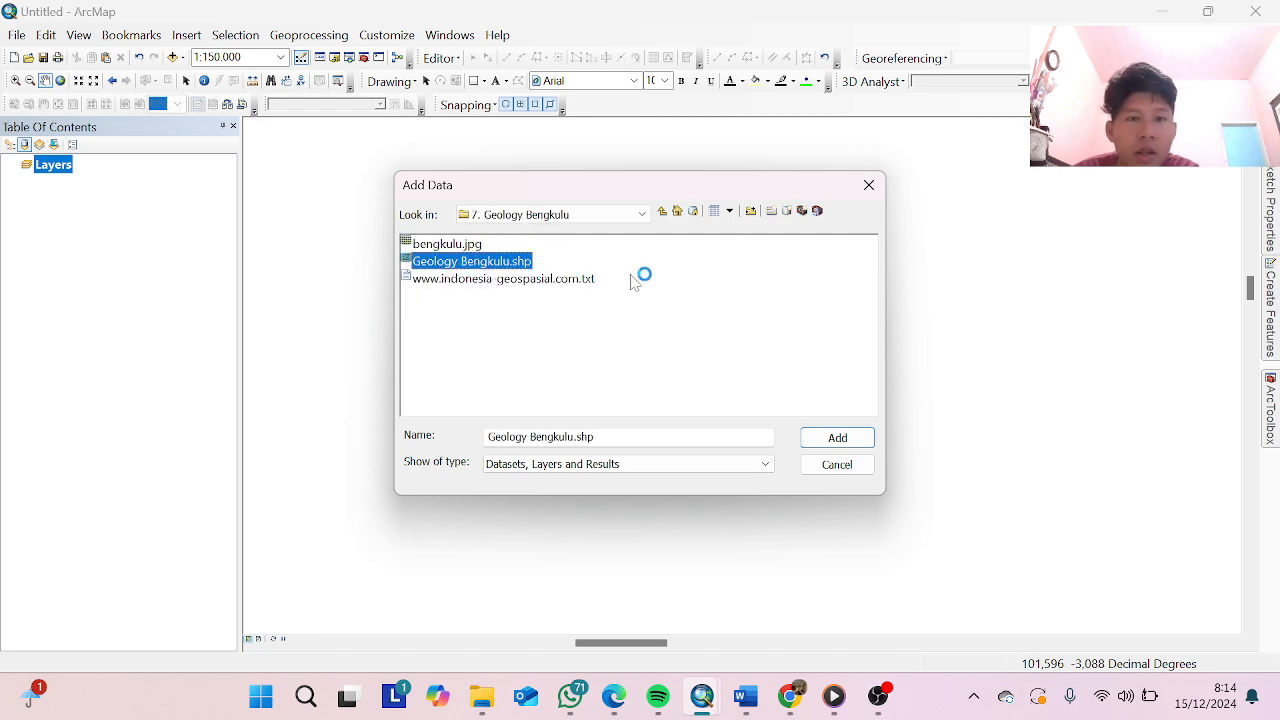
pyautogui.click(837, 437)
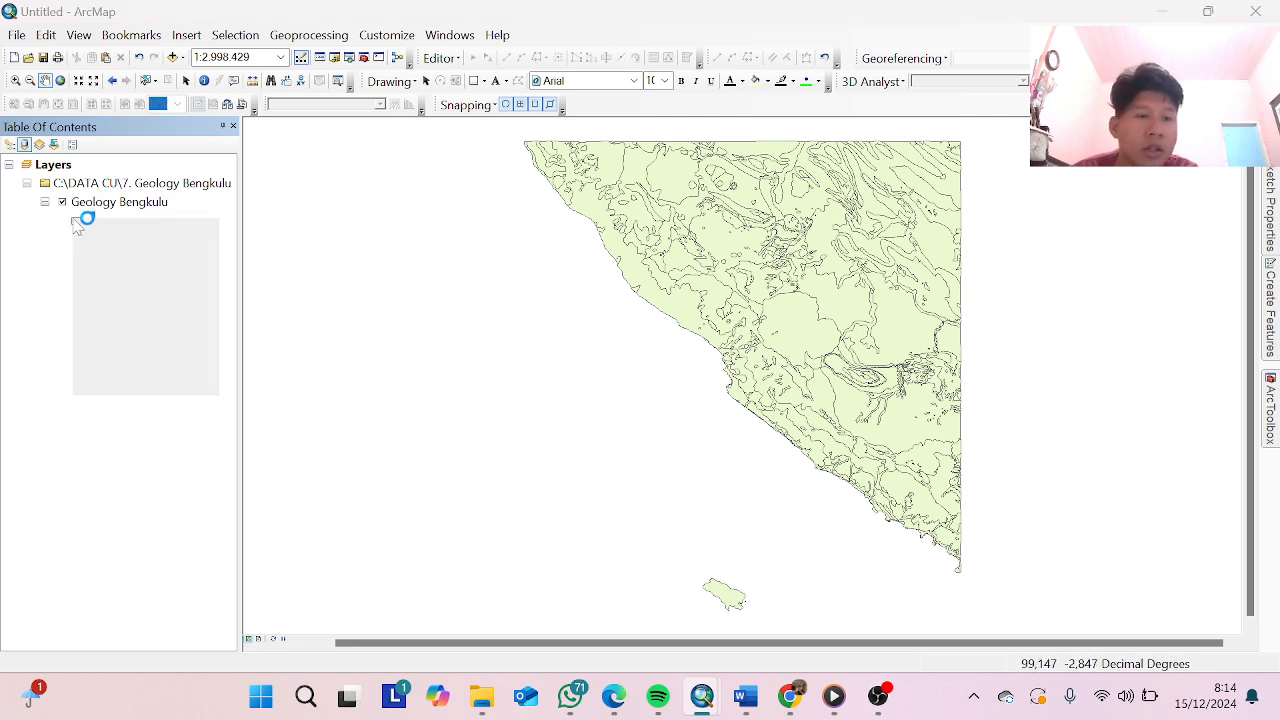
# Switch the Geology Bengkulu layer's symbology to unique-value categories, keeping the green-yellow-brown-pink colour ramp
pyautogui.rightClick(97, 203)
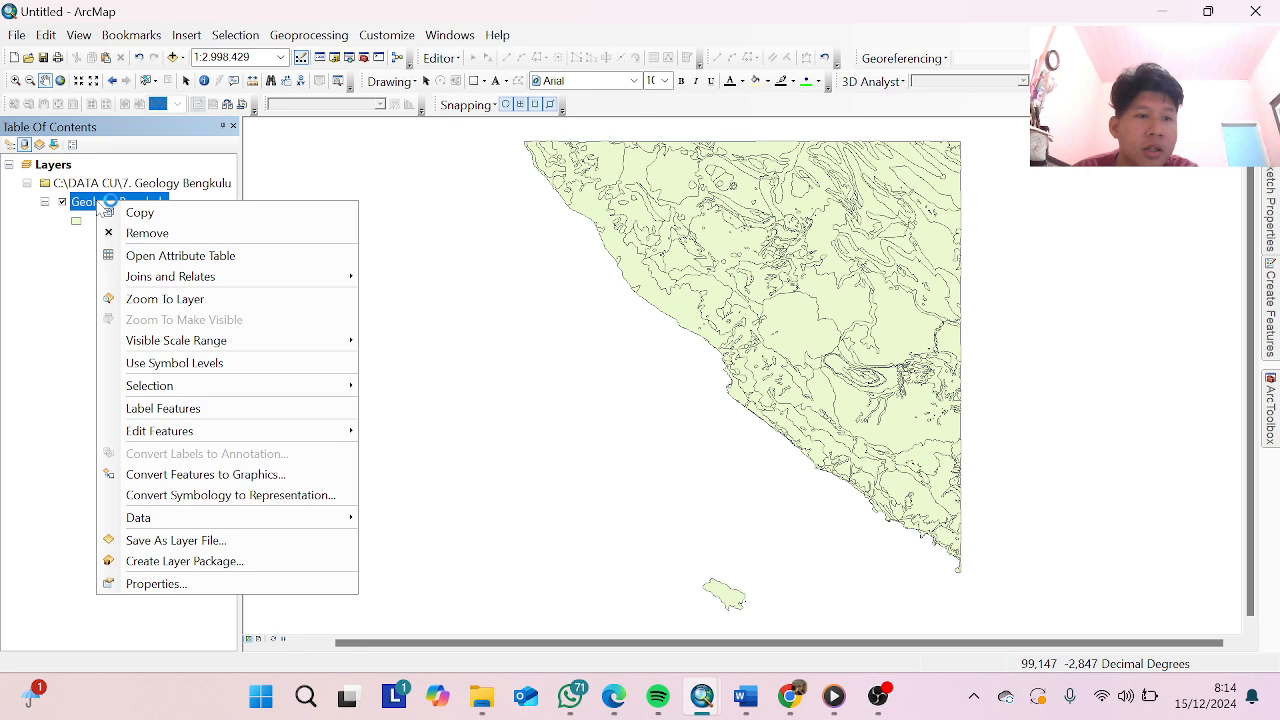
pyautogui.click(156, 584)
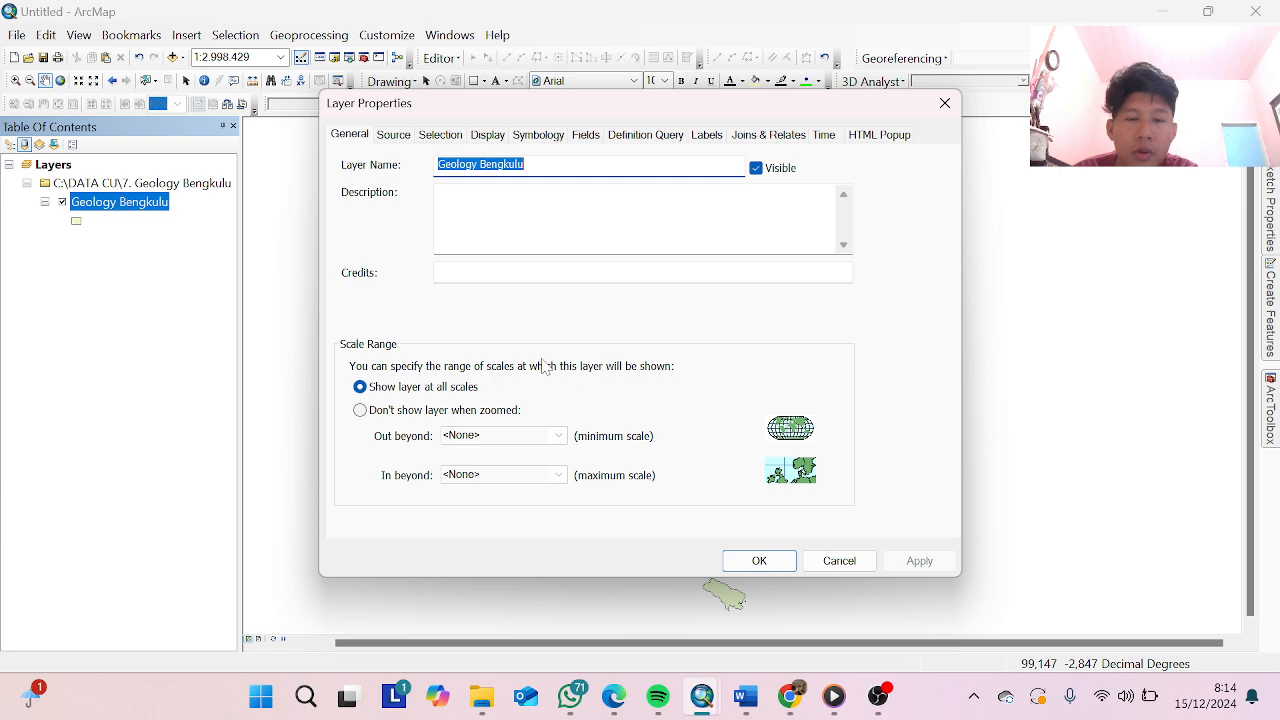
pyautogui.click(537, 135)
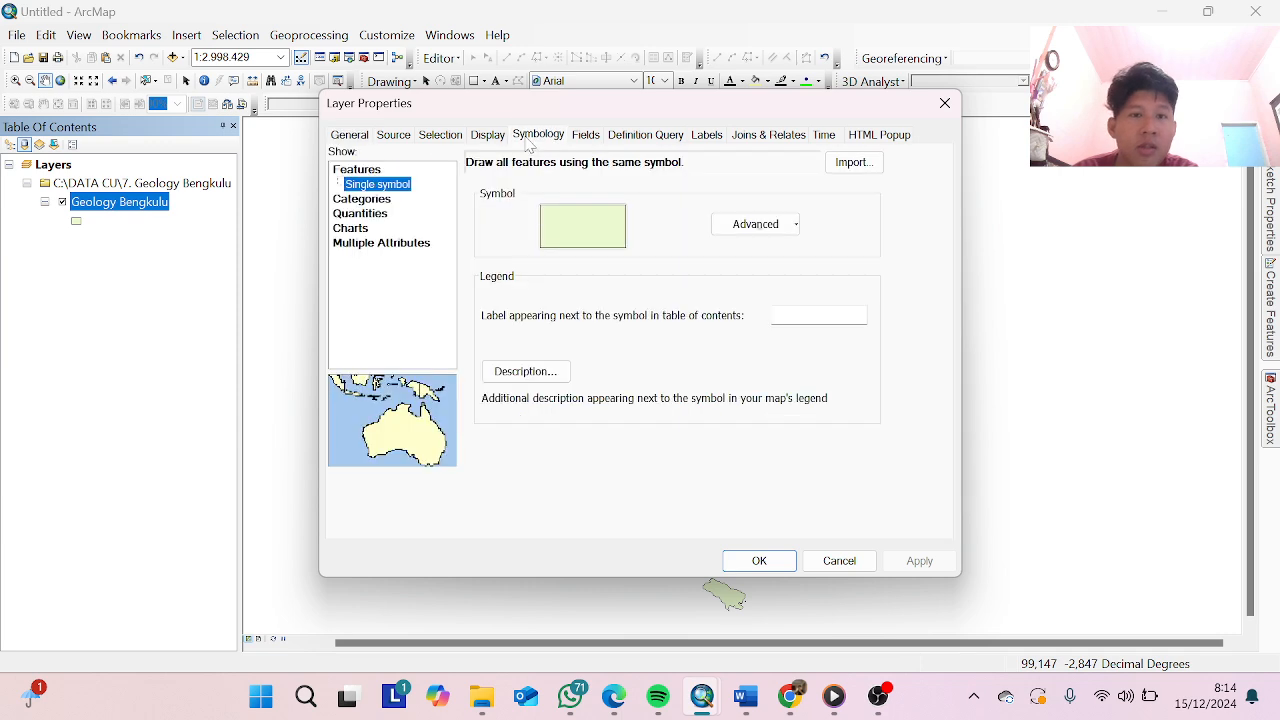
pyautogui.click(372, 201)
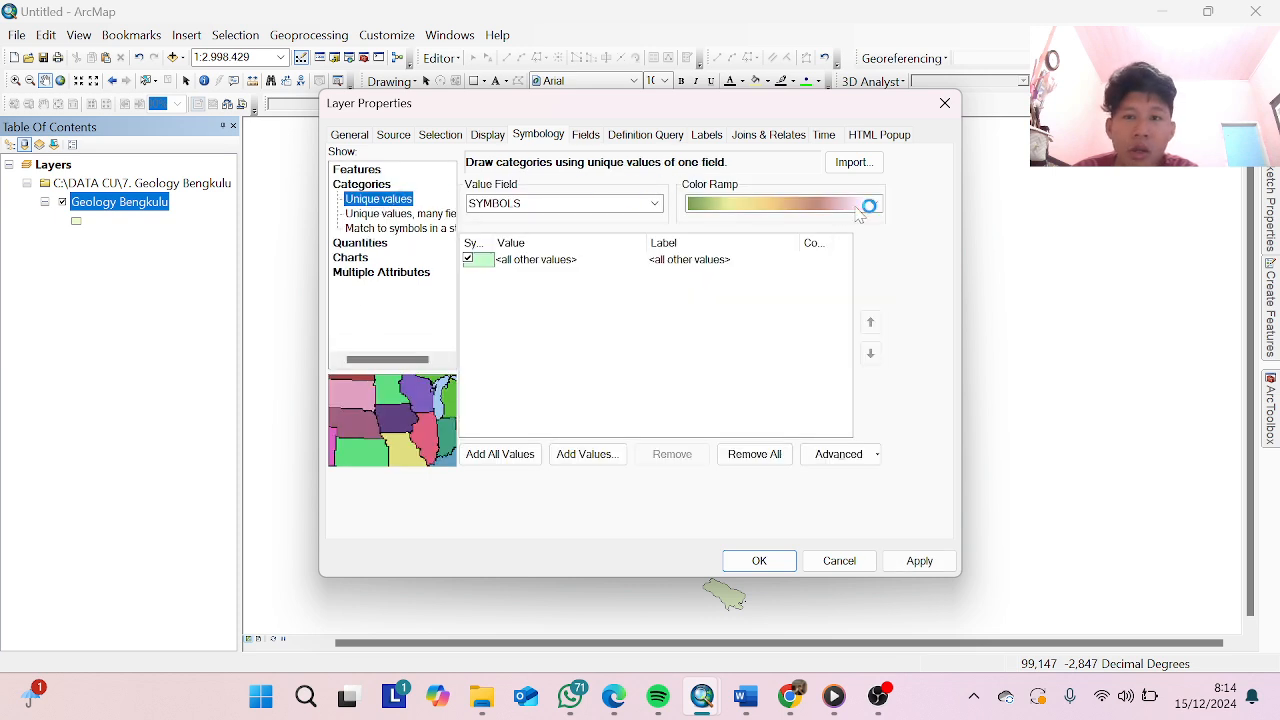
pyautogui.click(866, 205)
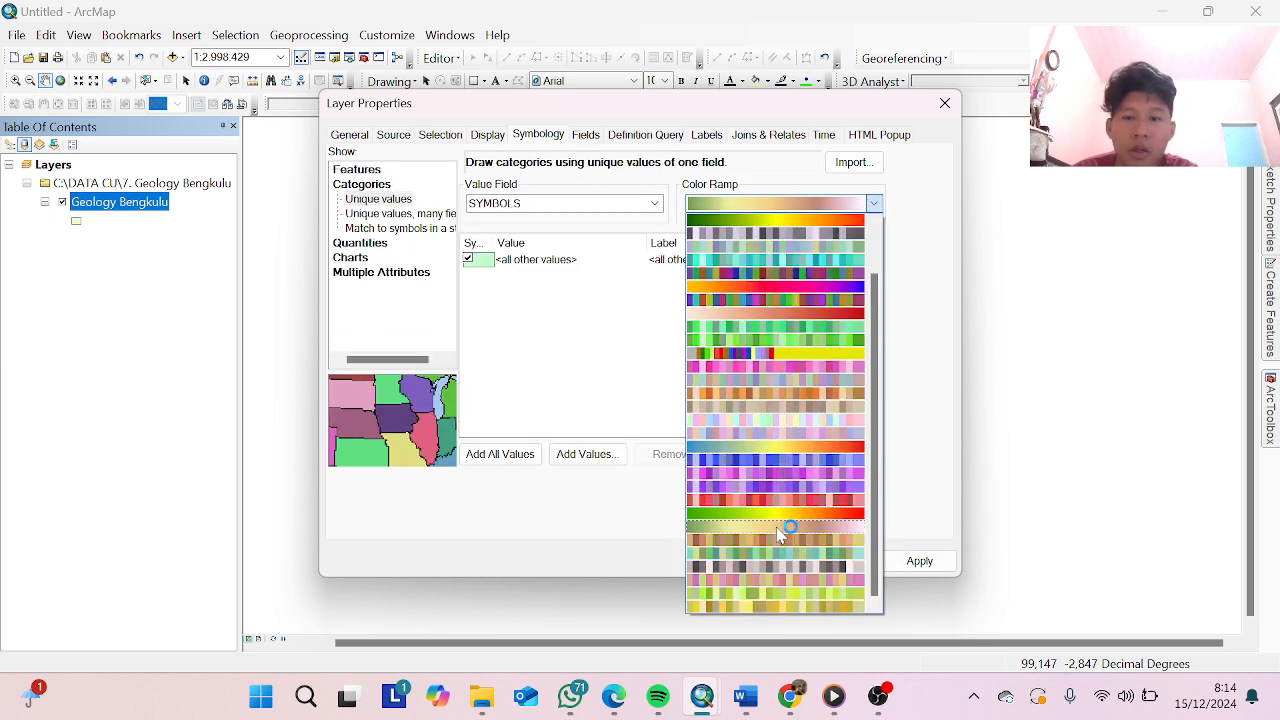
pyautogui.click(785, 602)
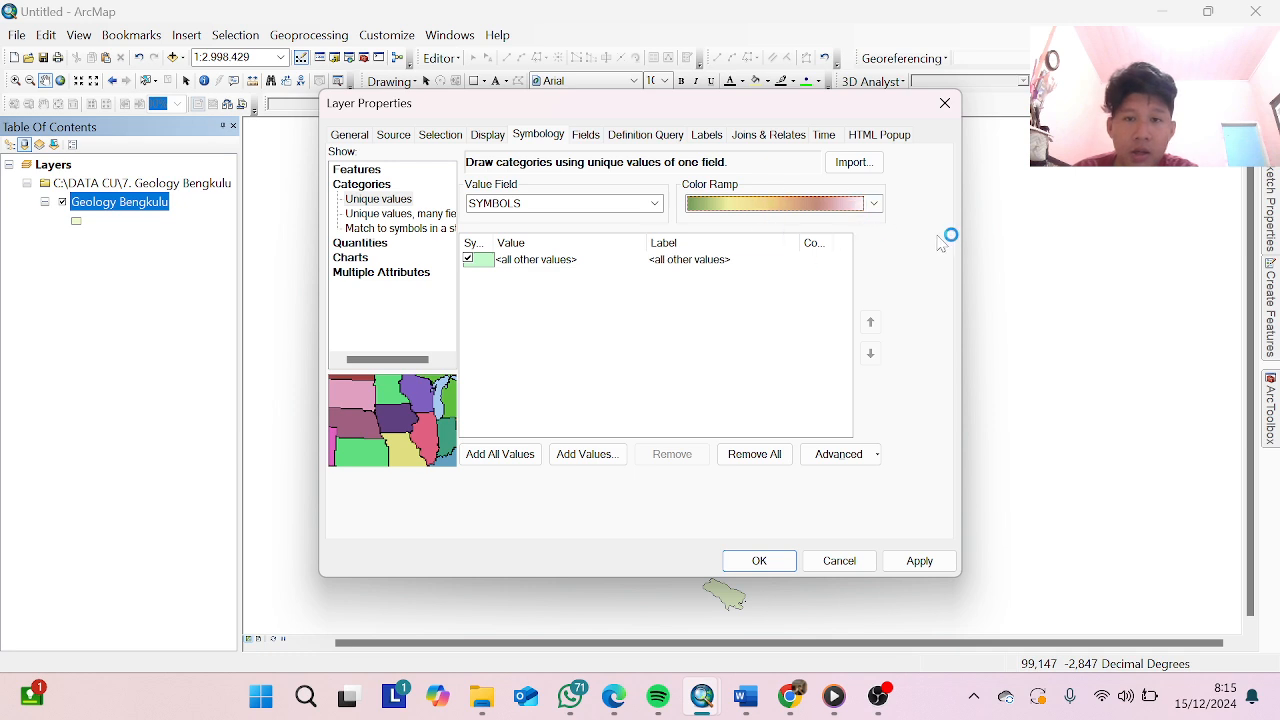
# Classify the Geology Bengkulu layer by the NAME field with all its values, and apply the symbology to the map
pyautogui.click(634, 204)
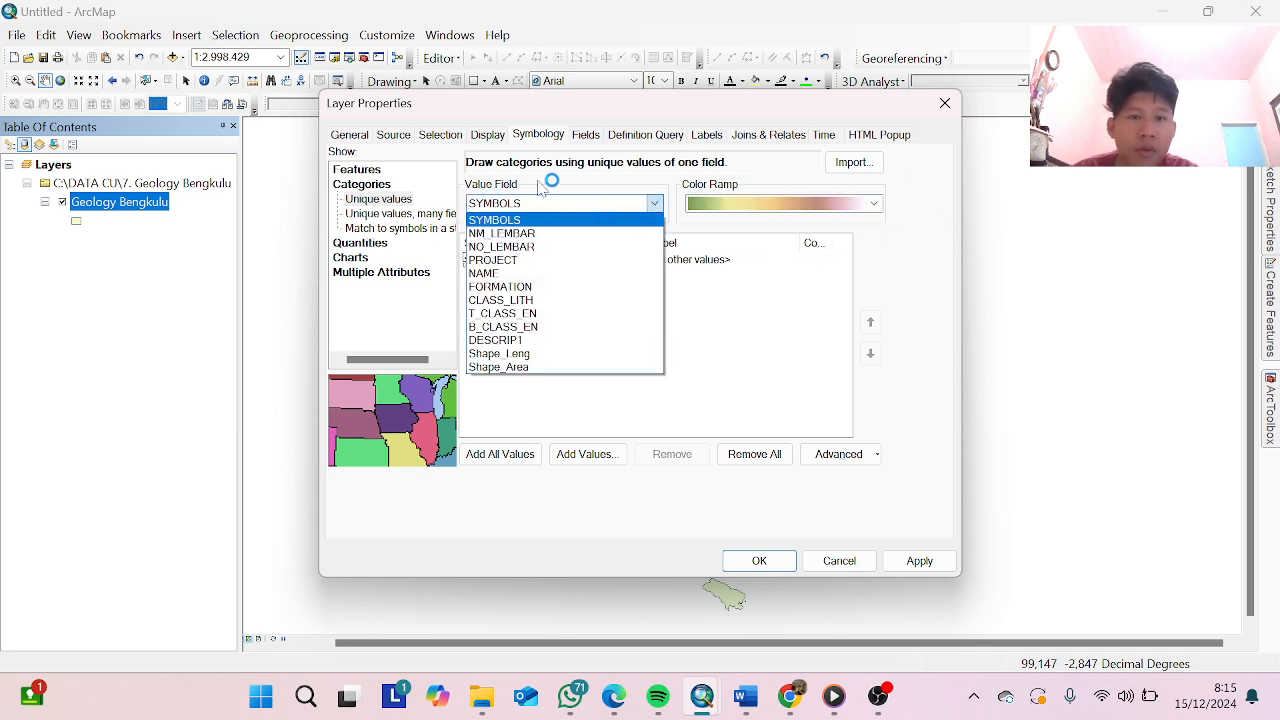
pyautogui.click(512, 273)
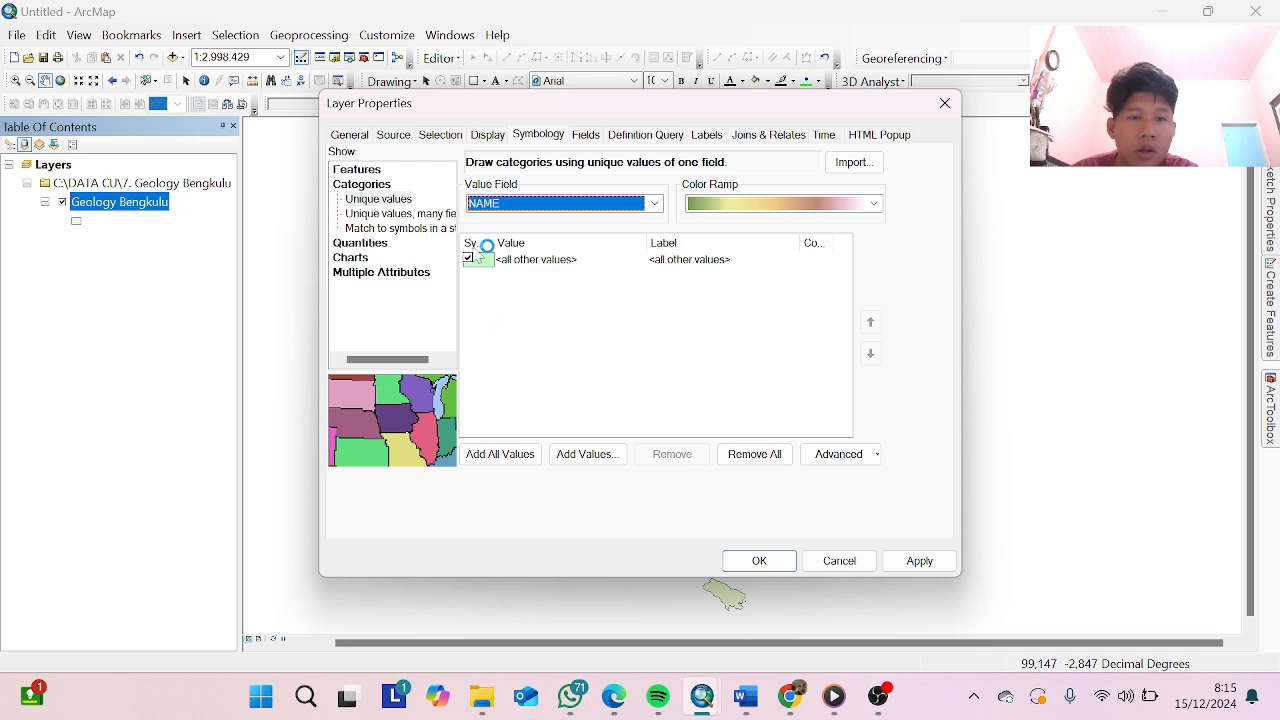
pyautogui.click(486, 460)
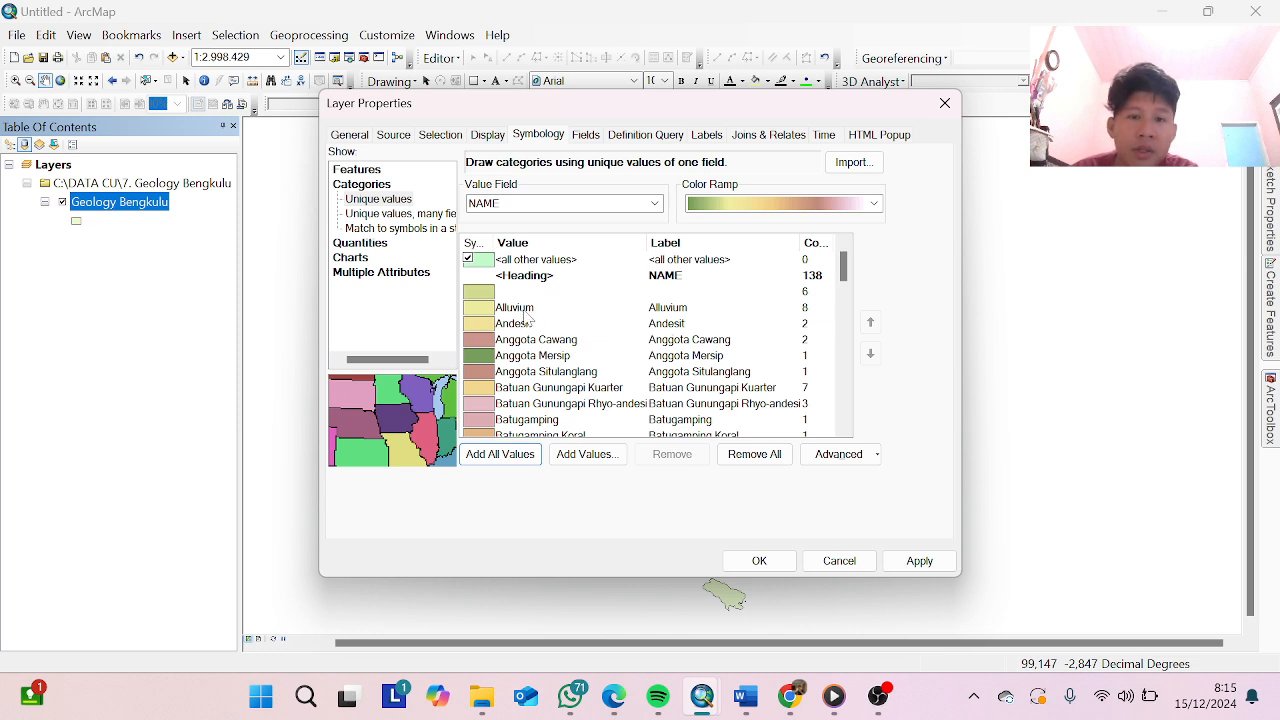
pyautogui.scroll(-12, 630, 357)
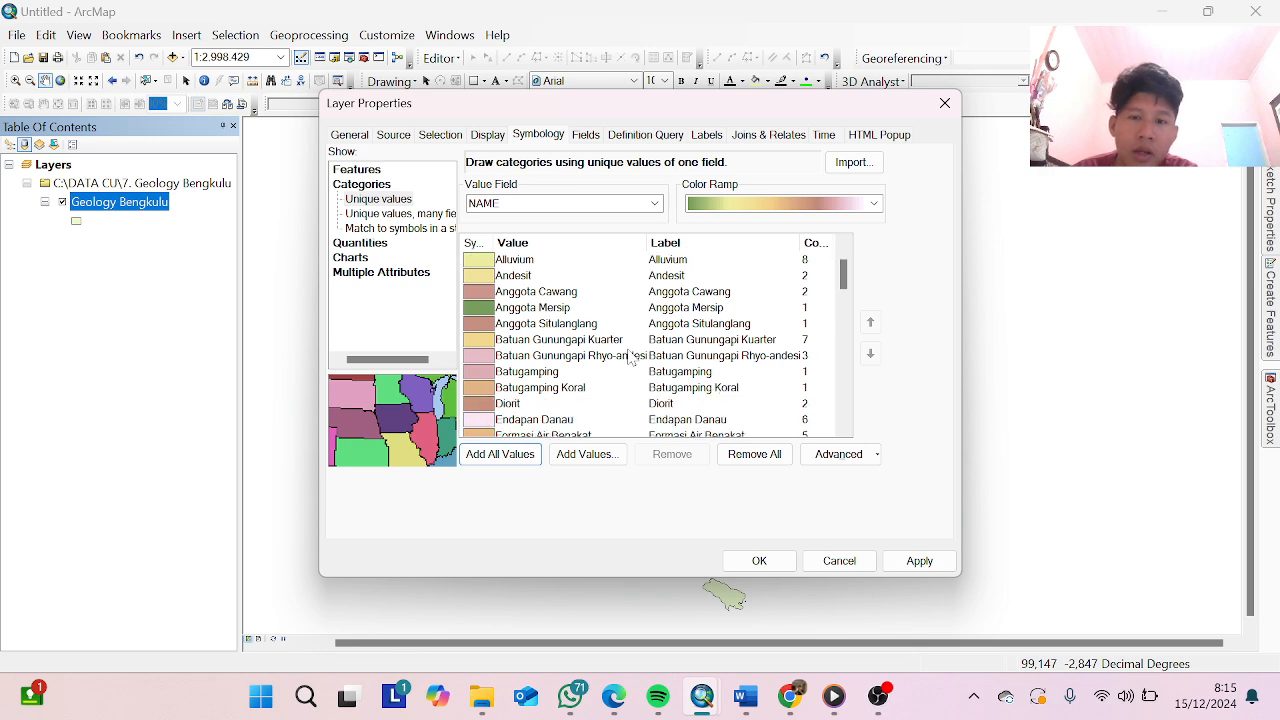
pyautogui.scroll(-8, 630, 357)
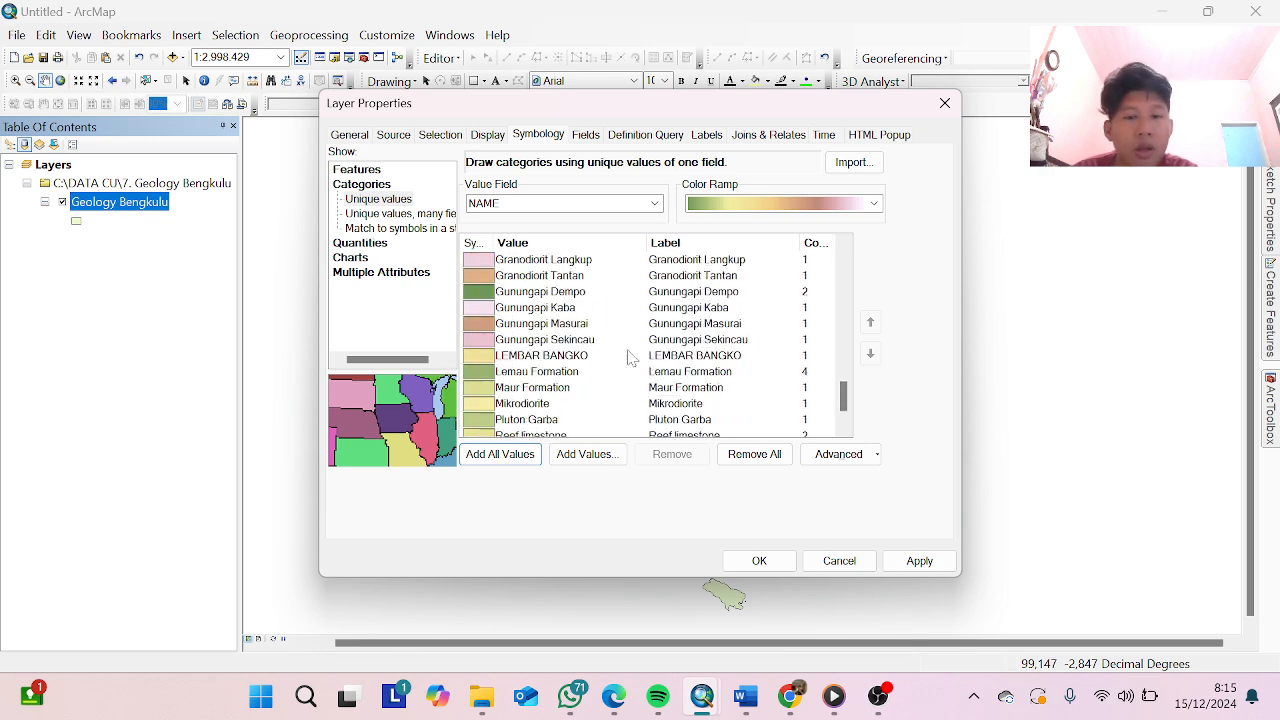
pyautogui.scroll(18, 567, 405)
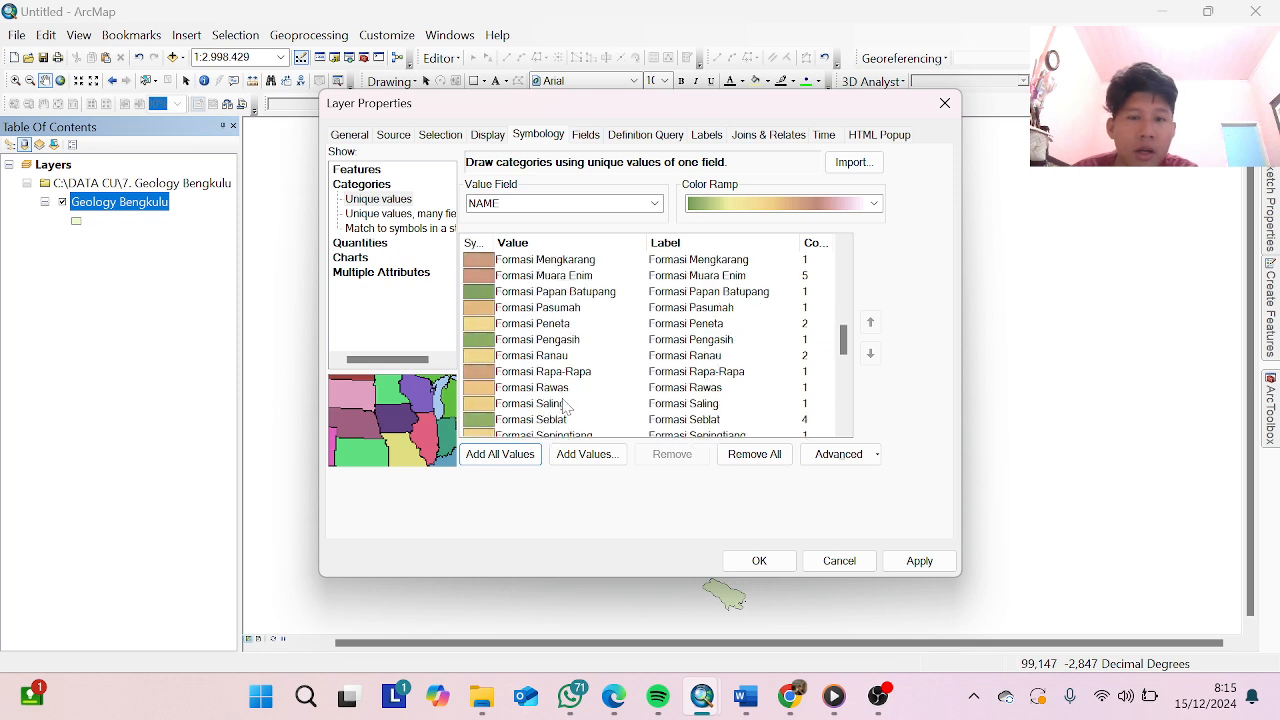
pyautogui.scroll(2, 565, 390)
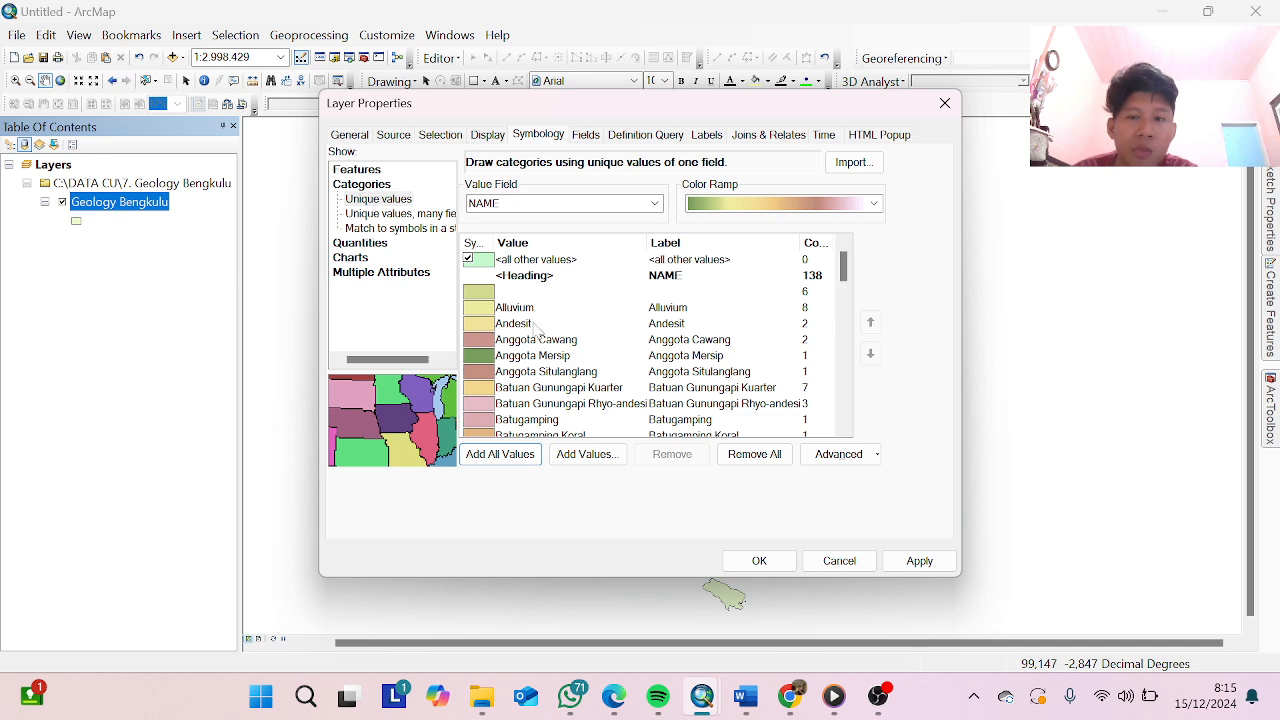
pyautogui.click(766, 561)
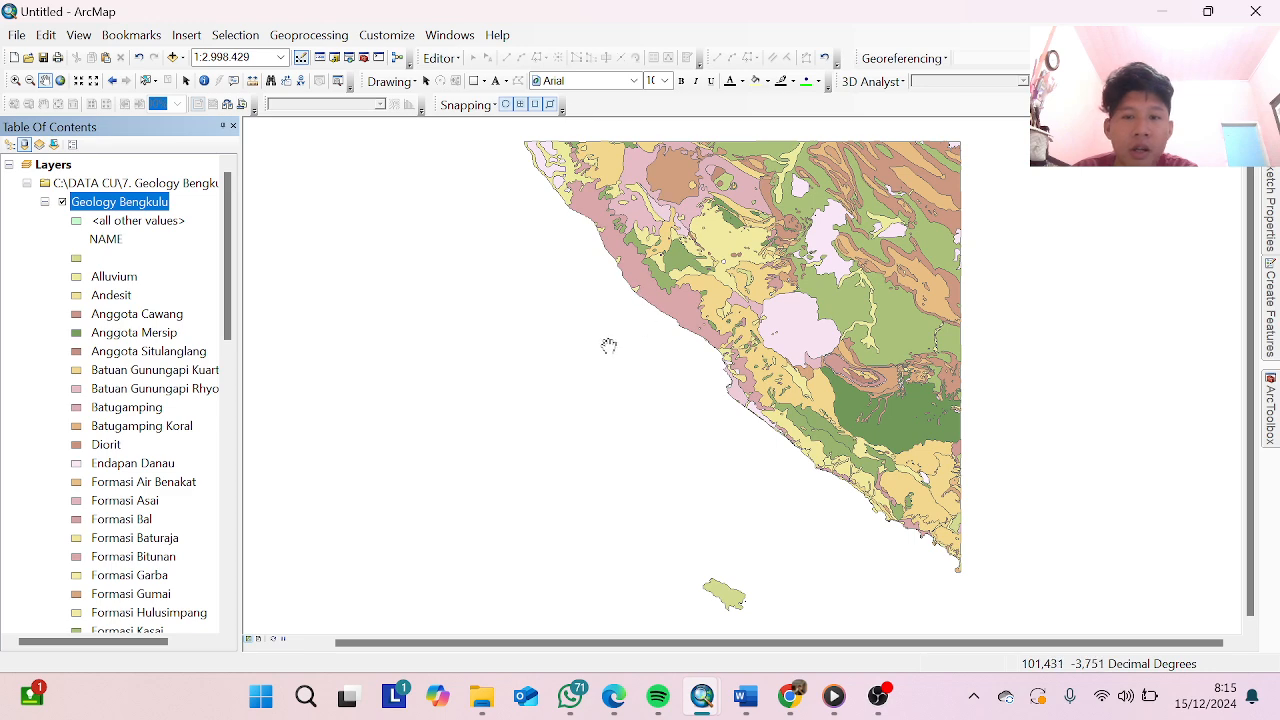
# Add the shapefile IUP_2021_SE-INDONESIA.shp from C:\IUP BU\IUP 2023\IUP 2021 to the map
pyautogui.scroll(2, 621, 308)
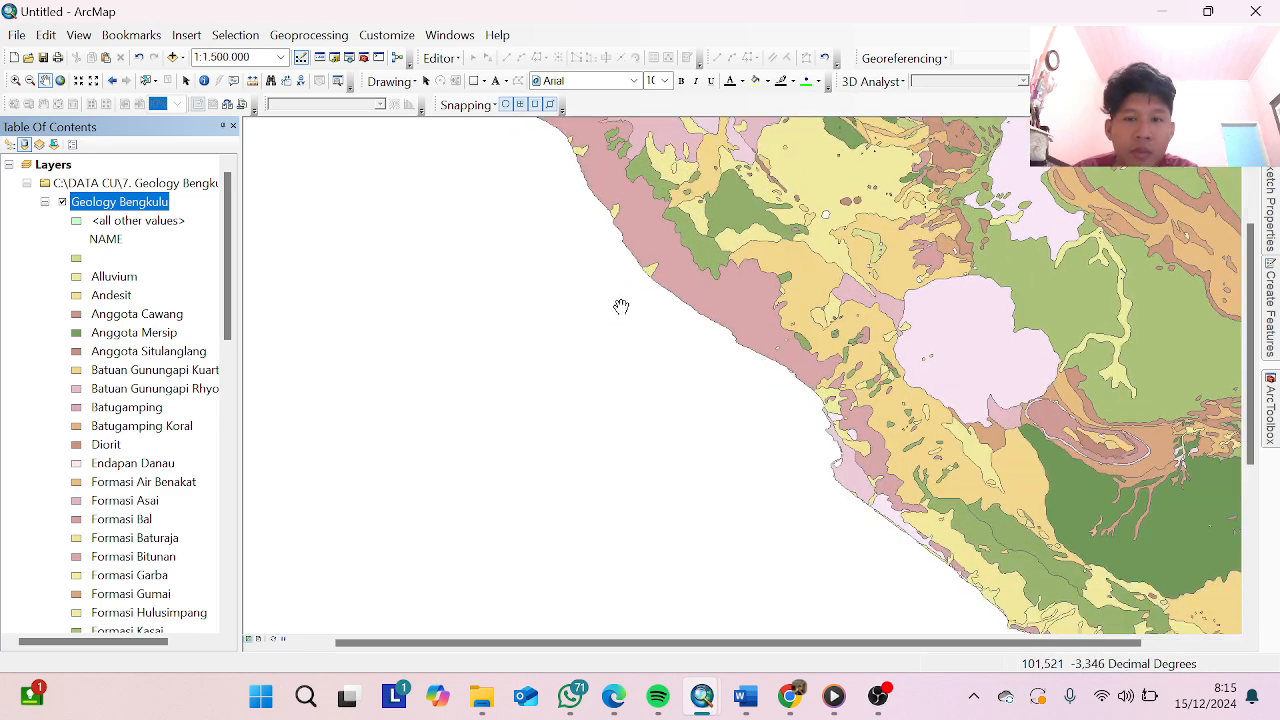
pyautogui.moveTo(621, 308); pyautogui.dragTo(622, 435)
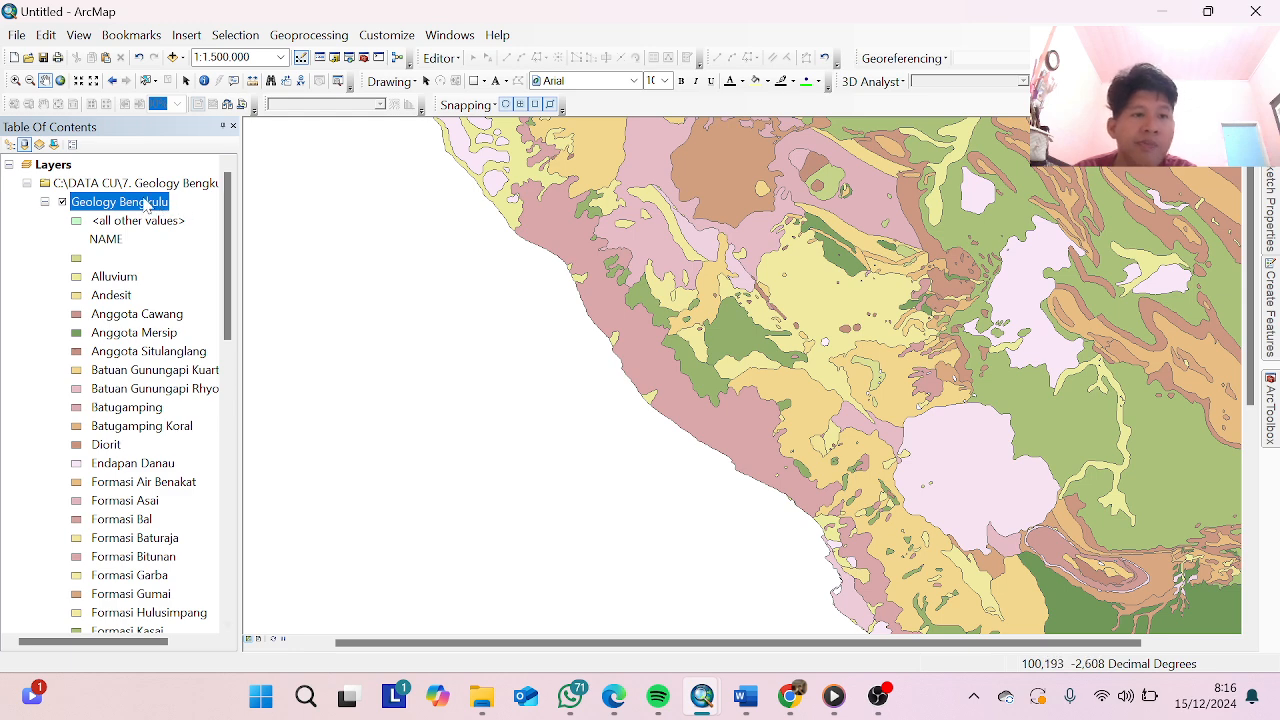
pyautogui.rightClick(55, 166)
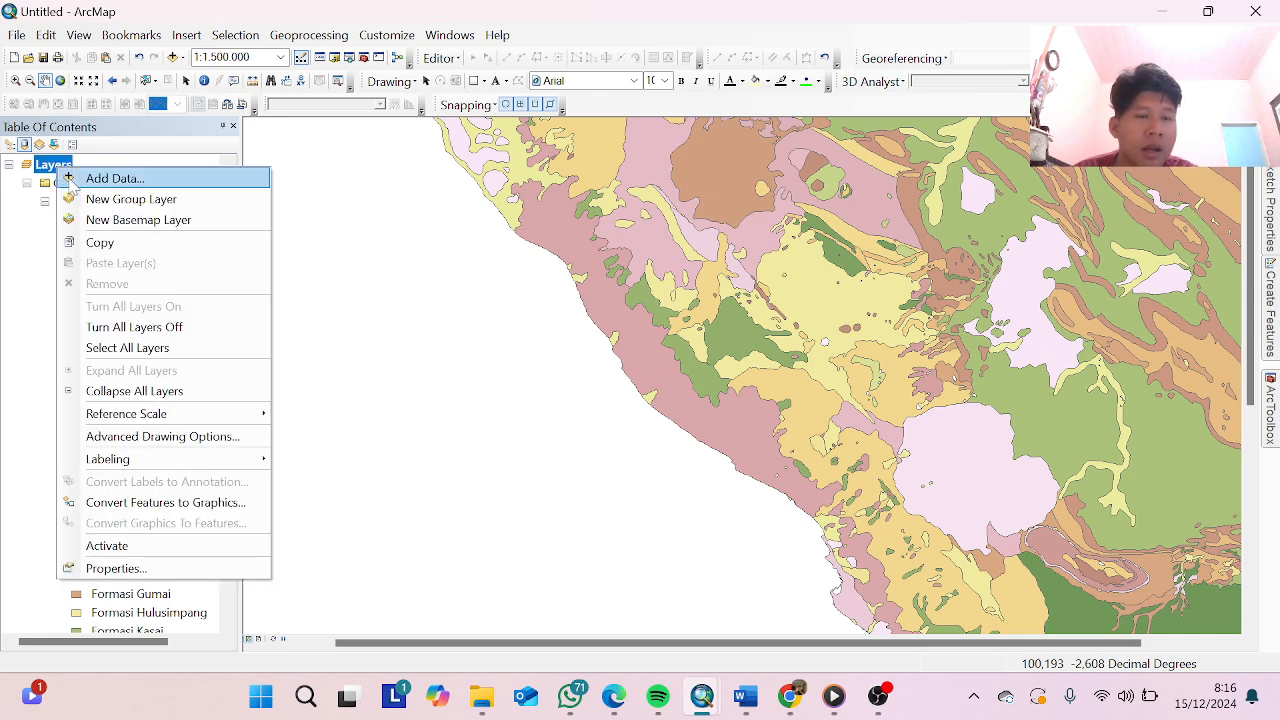
pyautogui.click(66, 177)
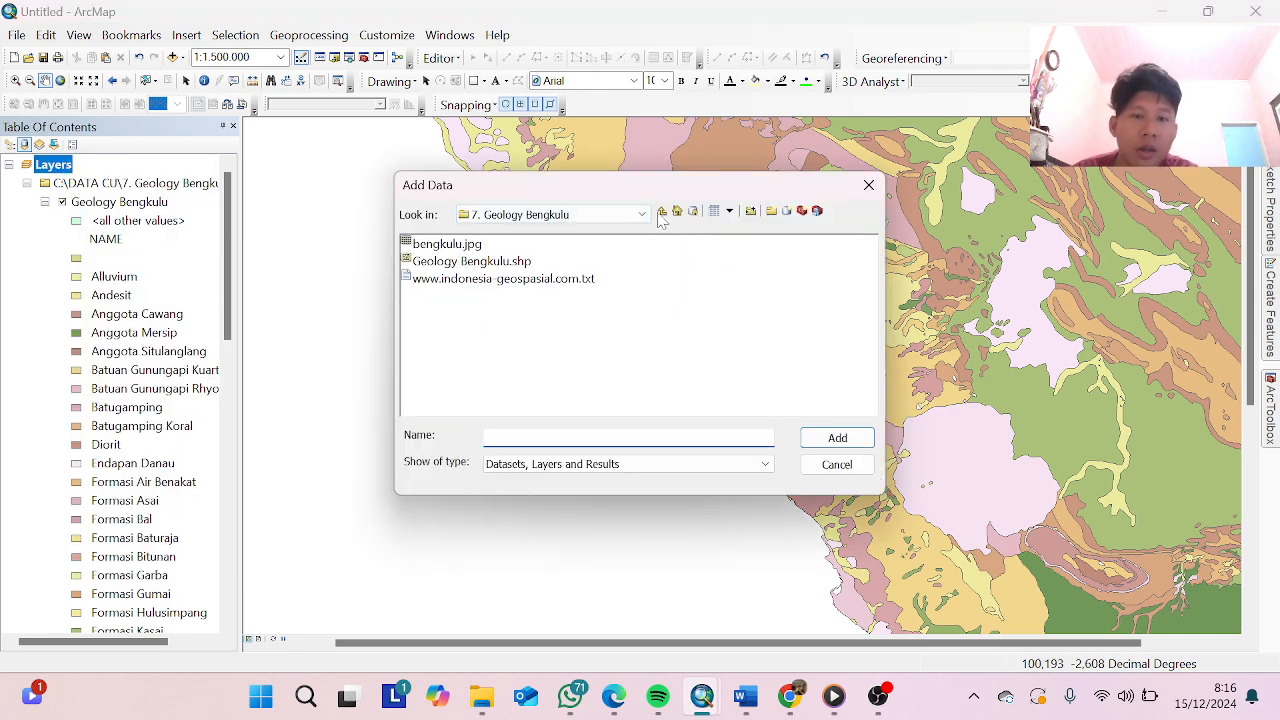
pyautogui.click(662, 212)
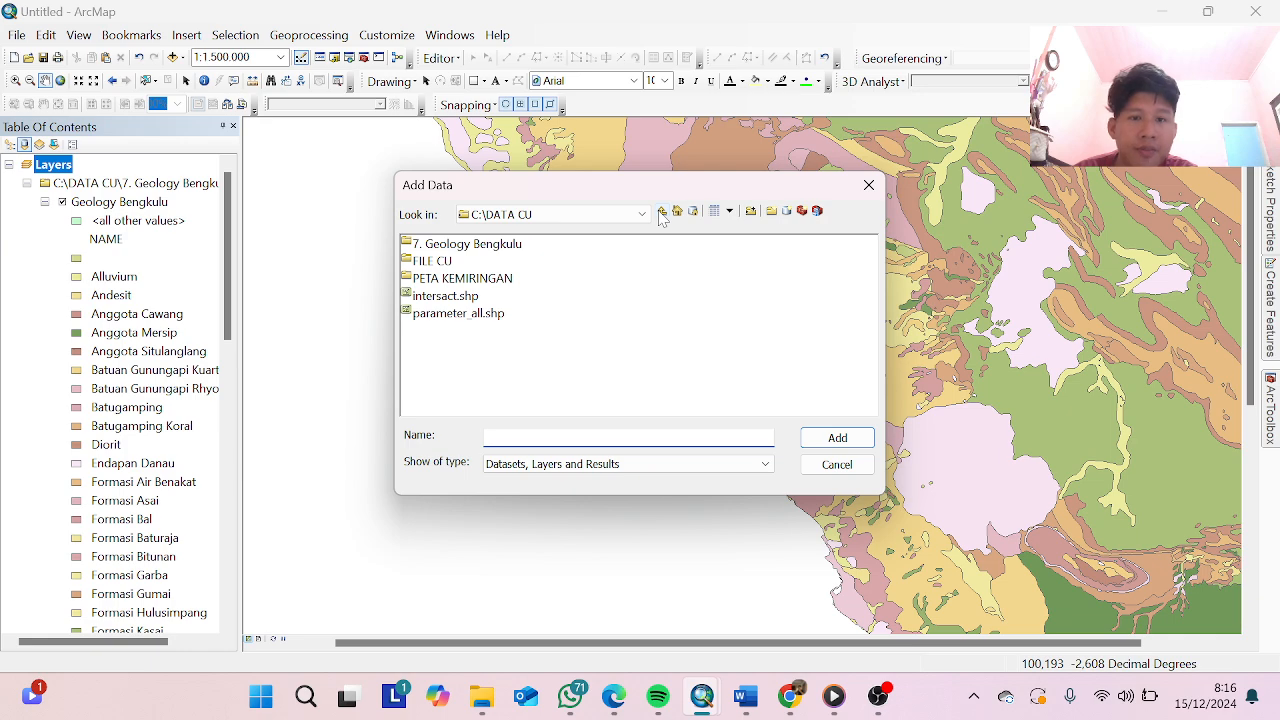
pyautogui.click(662, 213)
pyautogui.scroll(-2, 545, 335)
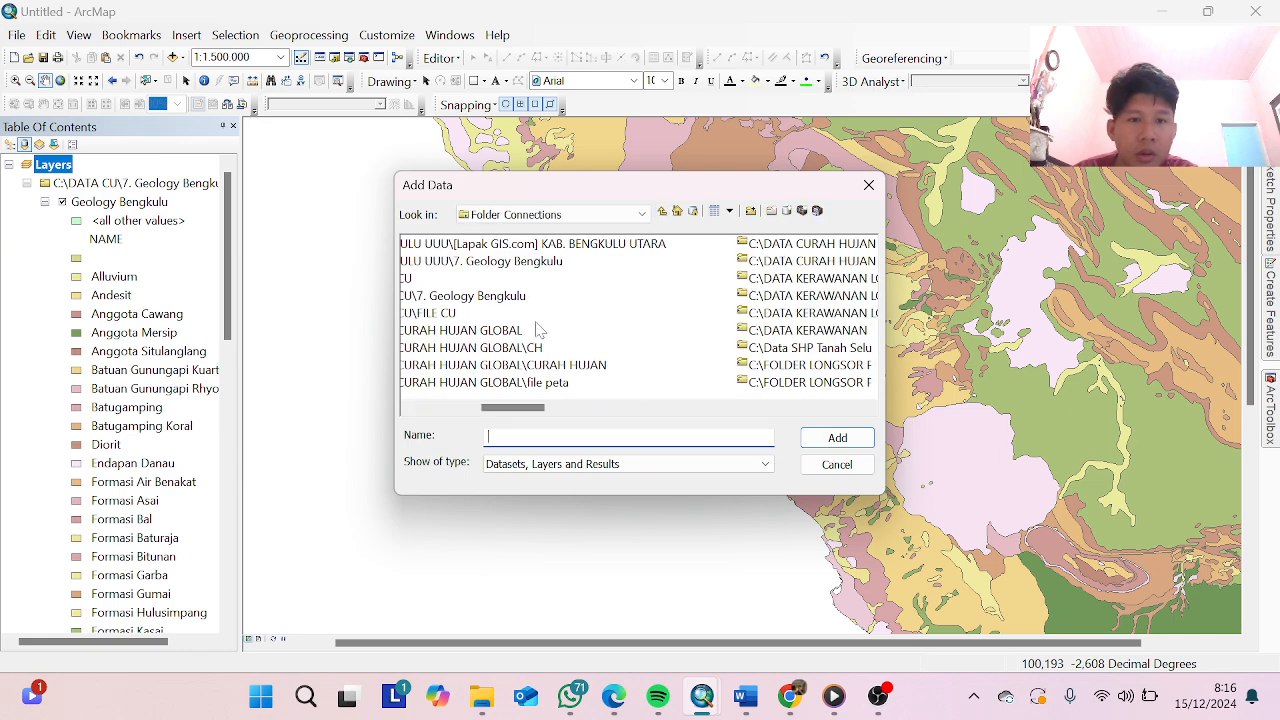
pyautogui.scroll(-2, 540, 325)
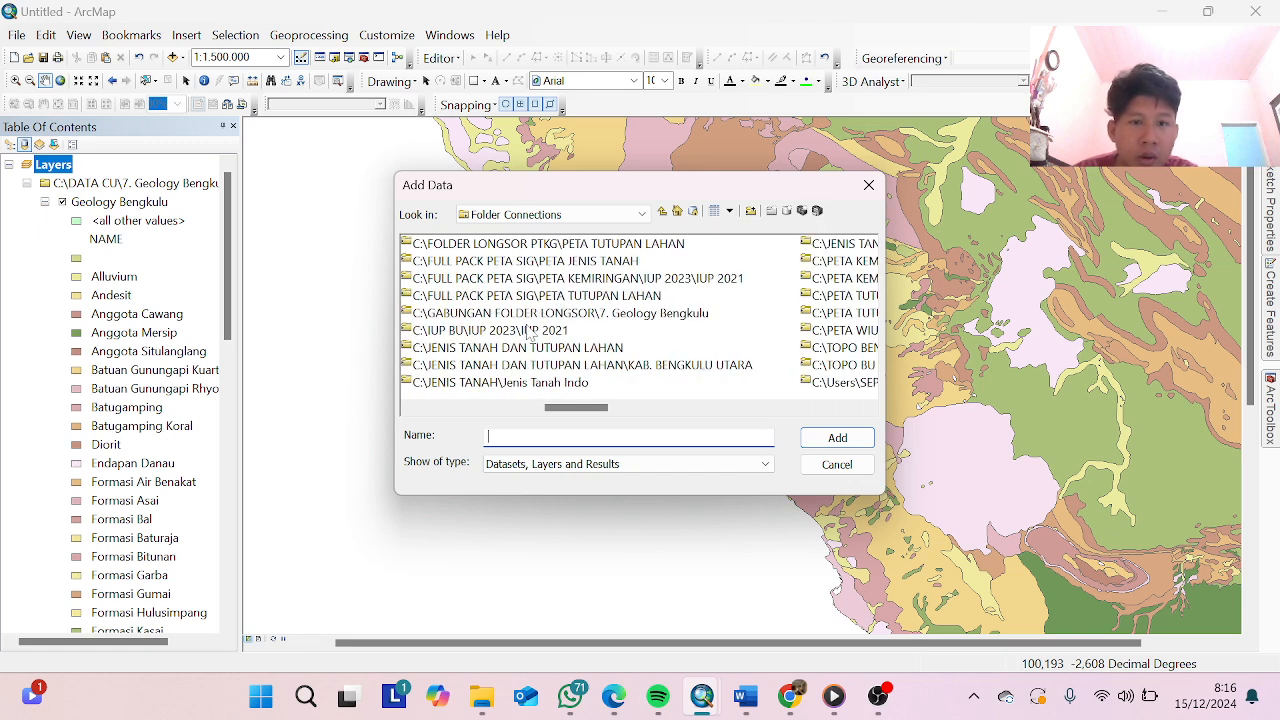
pyautogui.click(530, 330)
pyautogui.click(836, 438)
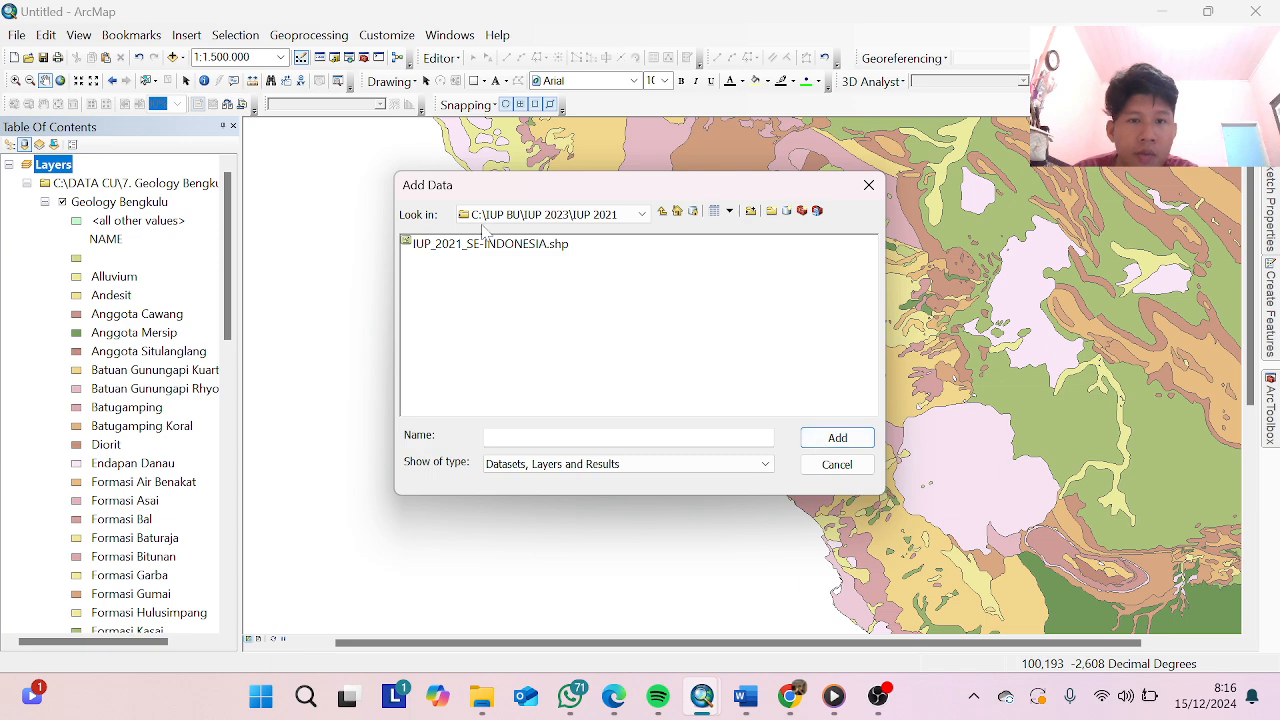
pyautogui.click(486, 246)
pyautogui.click(840, 438)
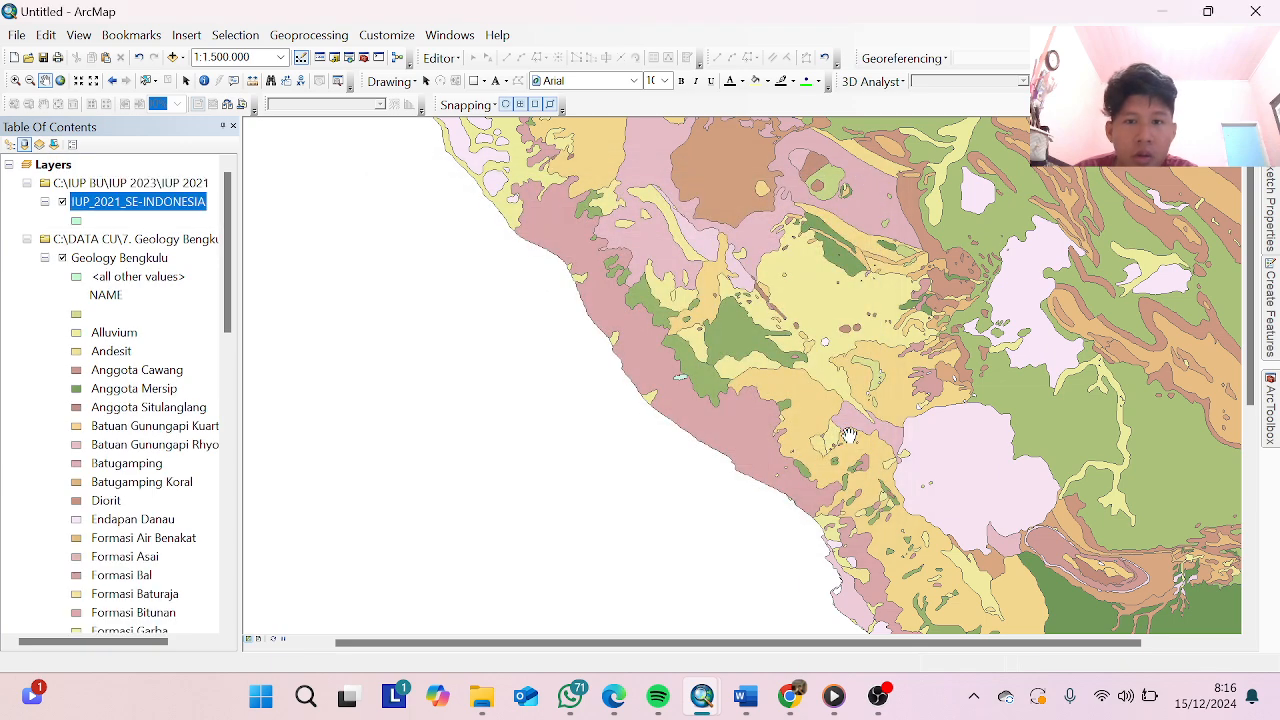
pyautogui.scroll(8, 694, 355)
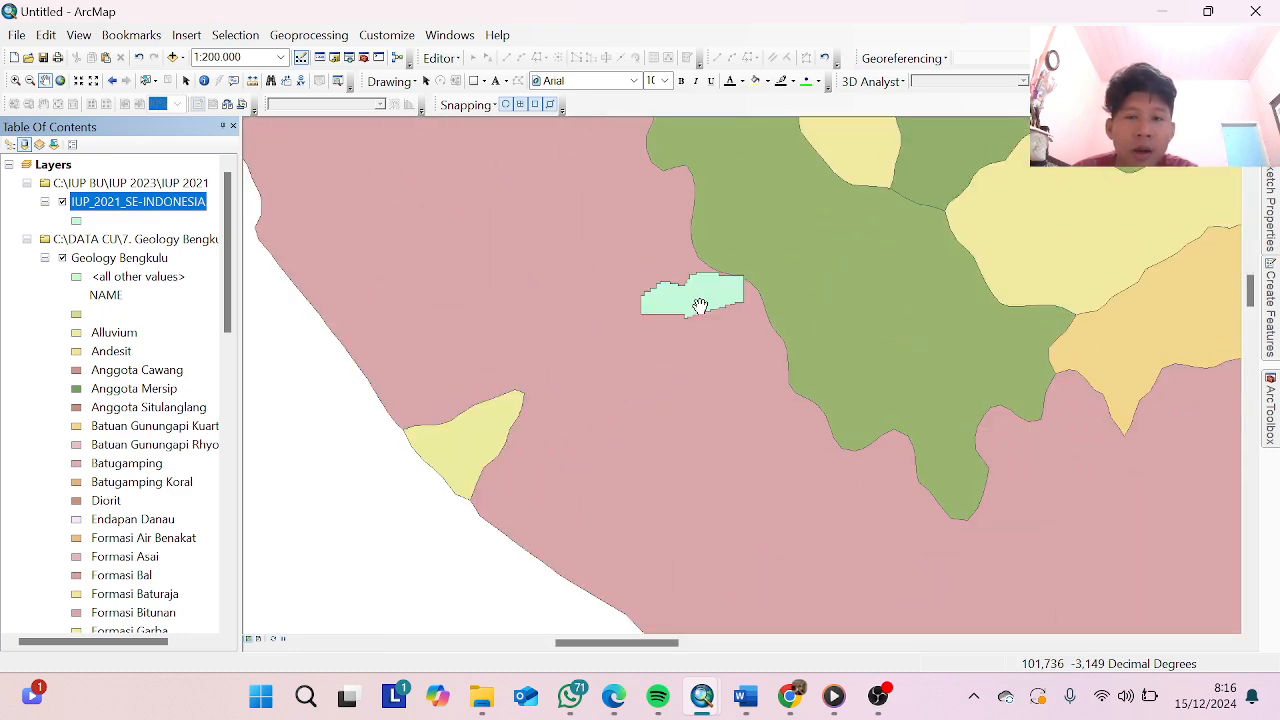
pyautogui.moveTo(700, 307); pyautogui.dragTo(609, 428)
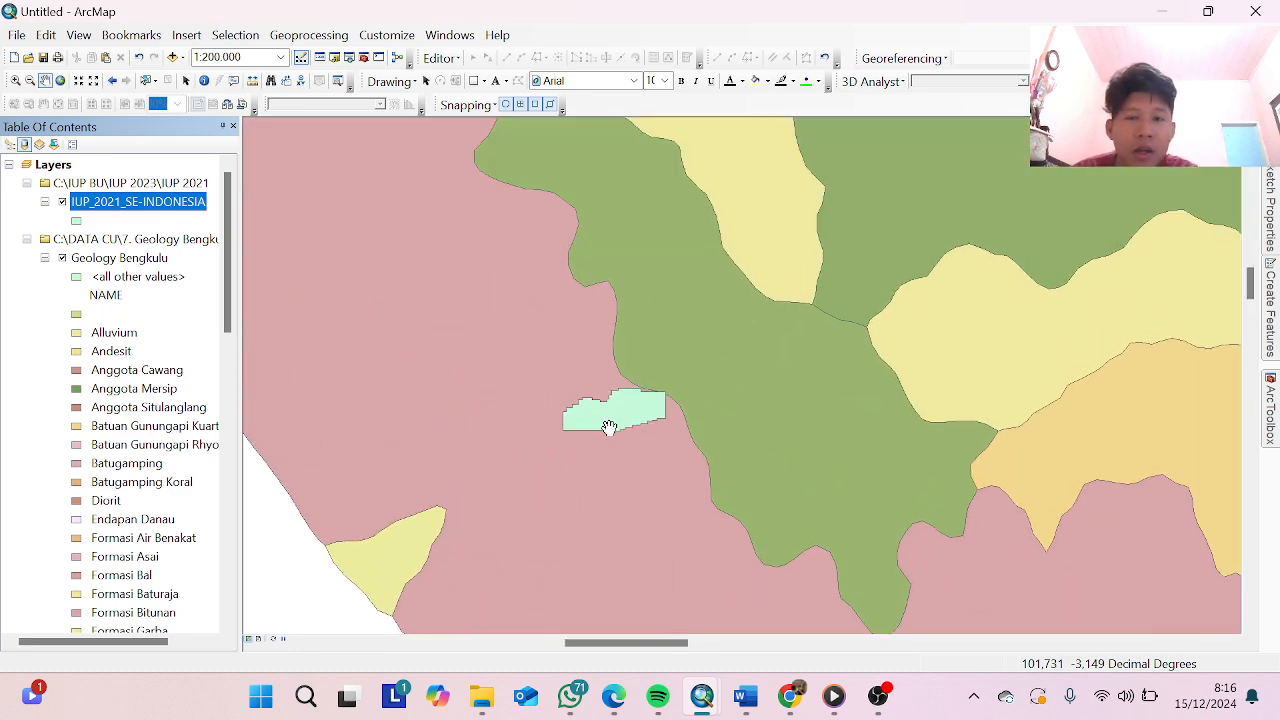
pyautogui.rightClick(76, 222)
pyautogui.click(110, 207)
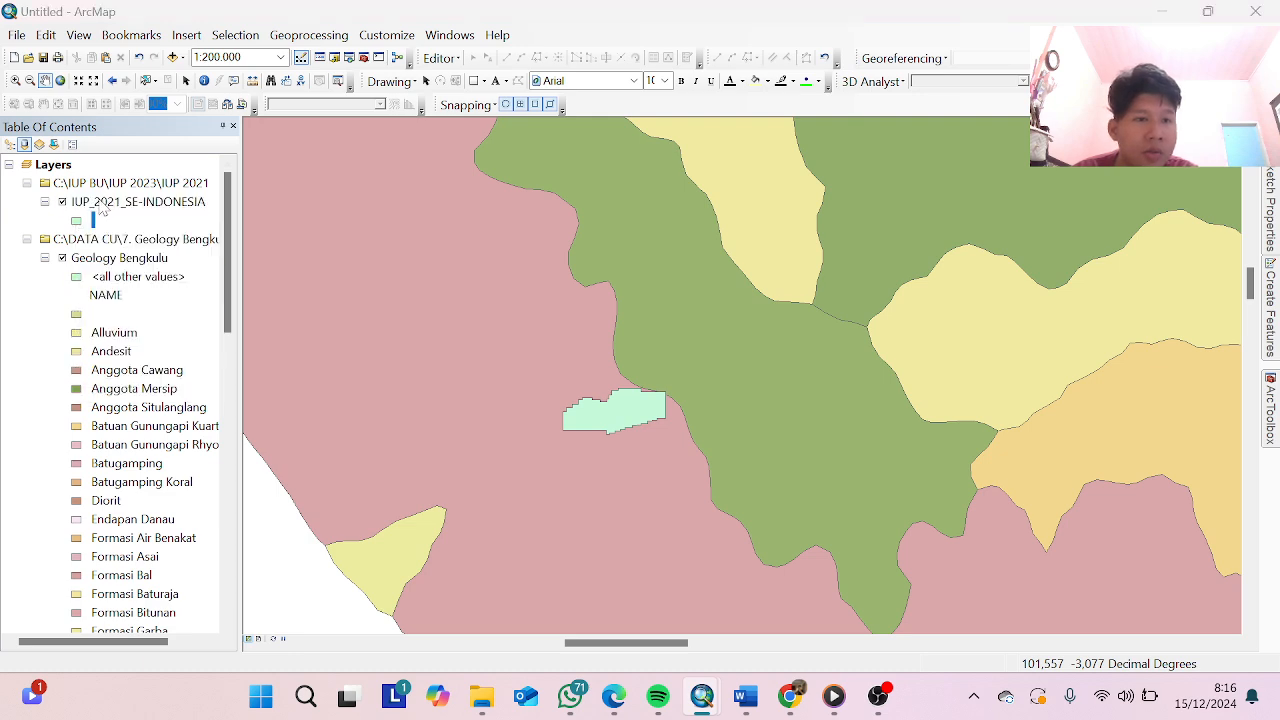
pyautogui.rightClick(110, 208)
pyautogui.click(176, 584)
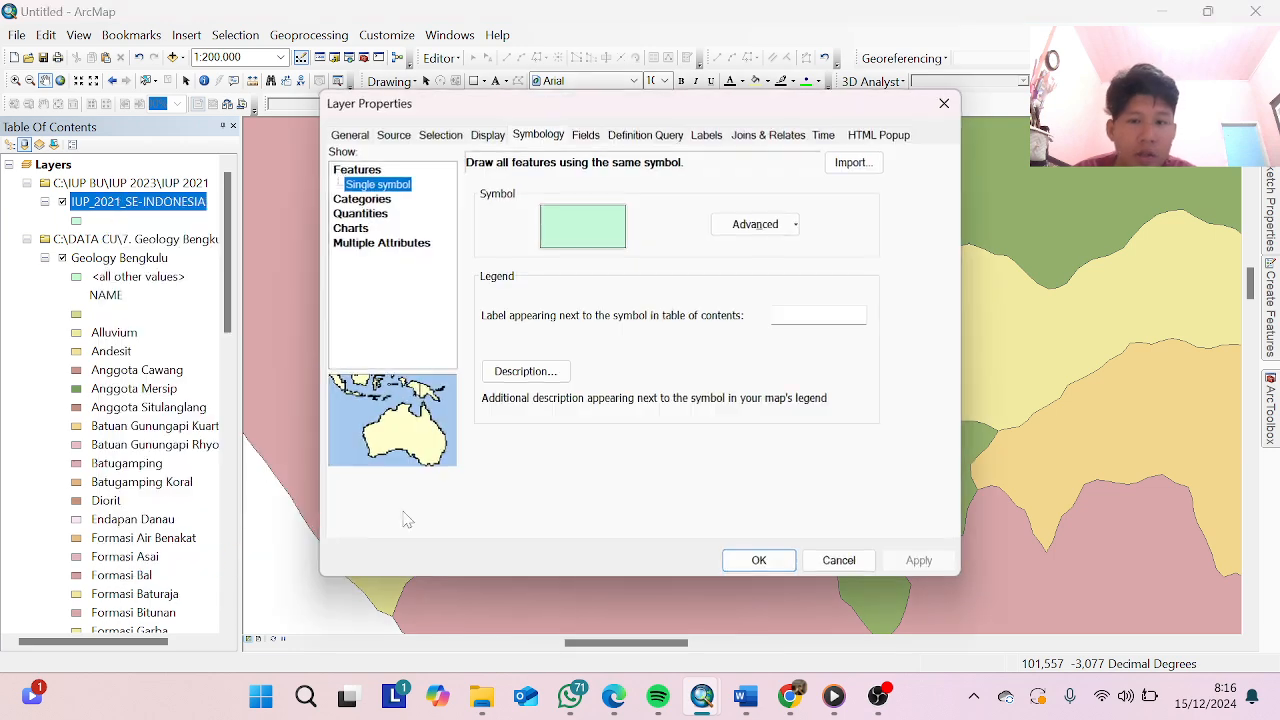
pyautogui.click(944, 103)
# Choose the 10% Simple hatch symbol for the IUP_2021_SE-INDONESIA layer
pyautogui.rightClick(78, 224)
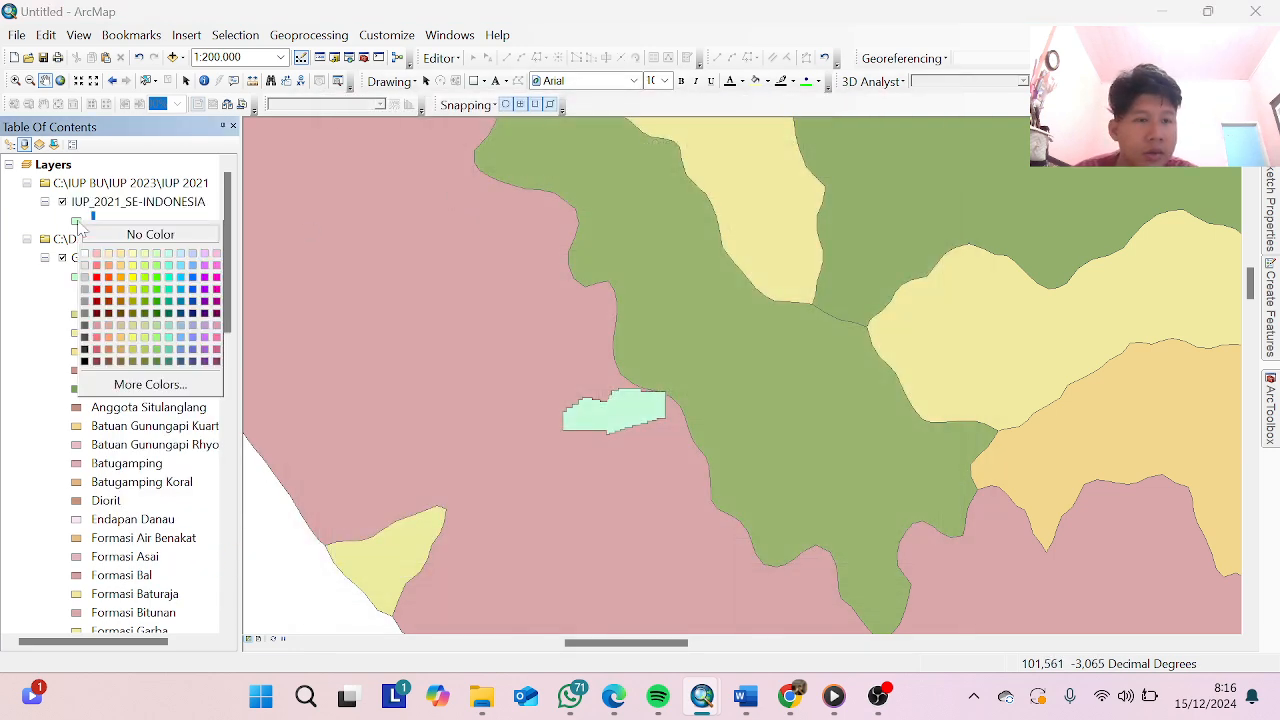
pyautogui.click(68, 226)
pyautogui.click(80, 223)
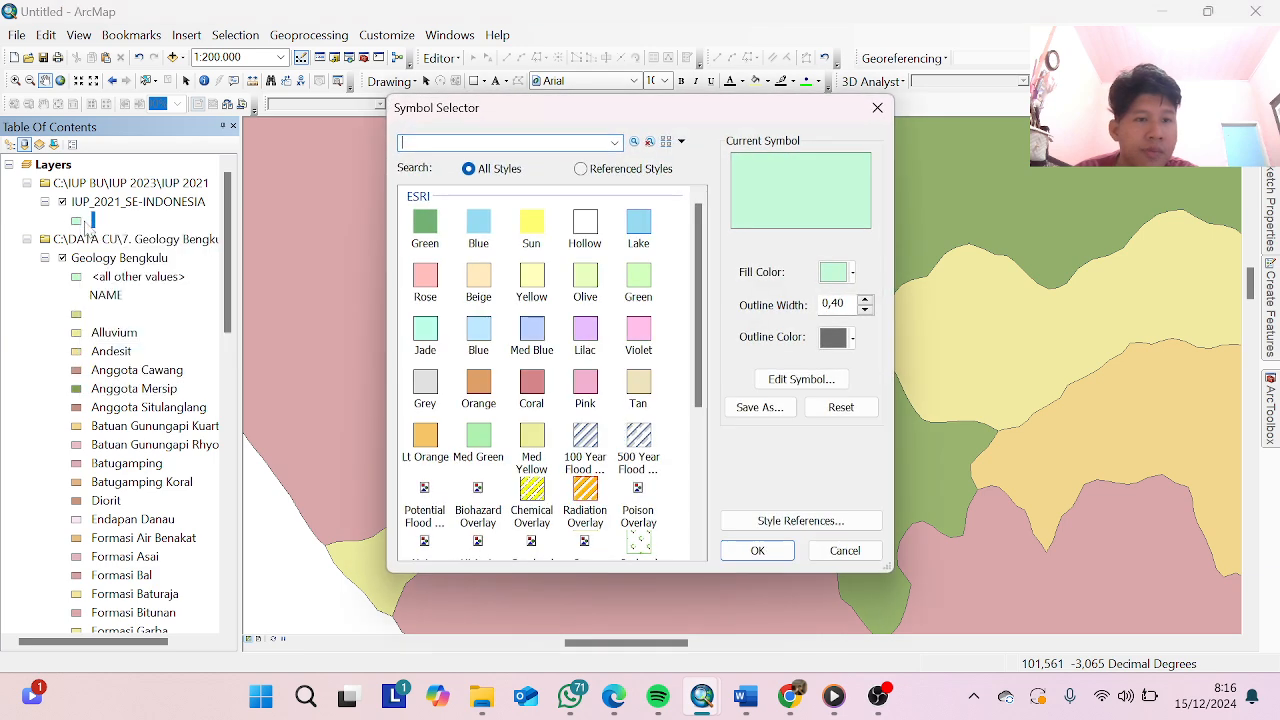
pyautogui.scroll(-3, 612, 432)
pyautogui.click(529, 458)
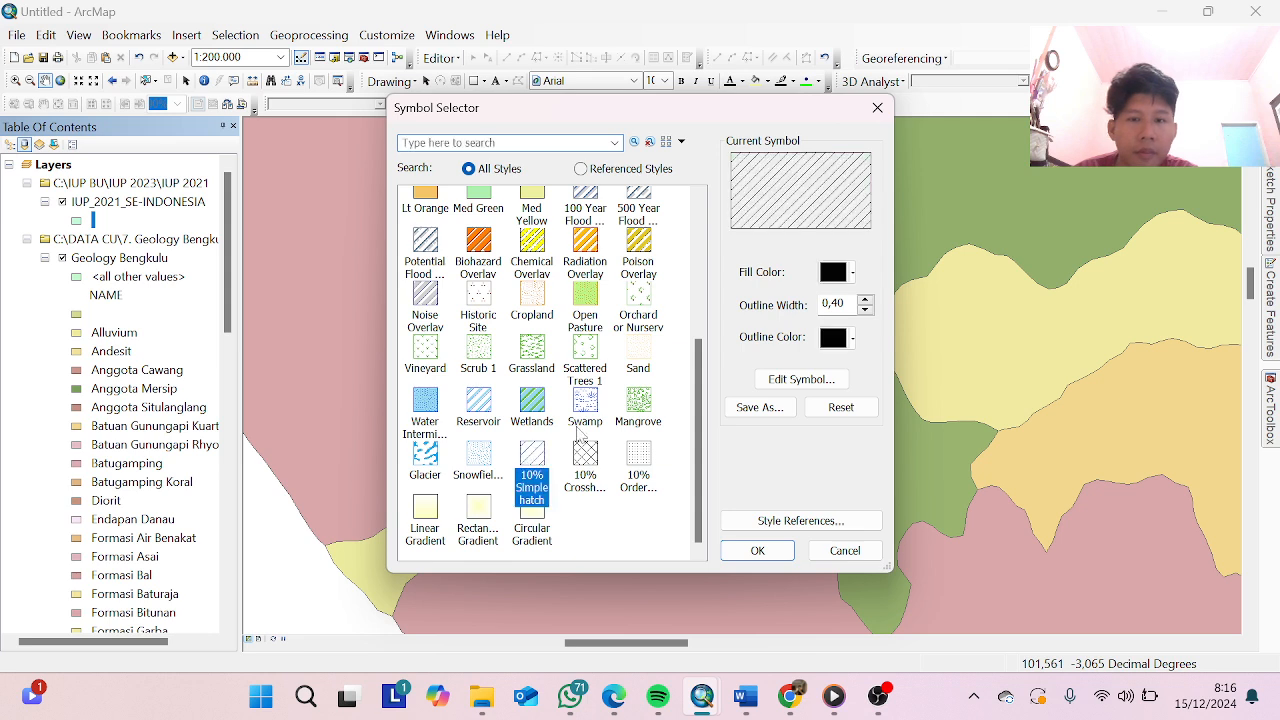
# Set the hatch symbol's fill and outline colours to turquoise
pyautogui.click(856, 276)
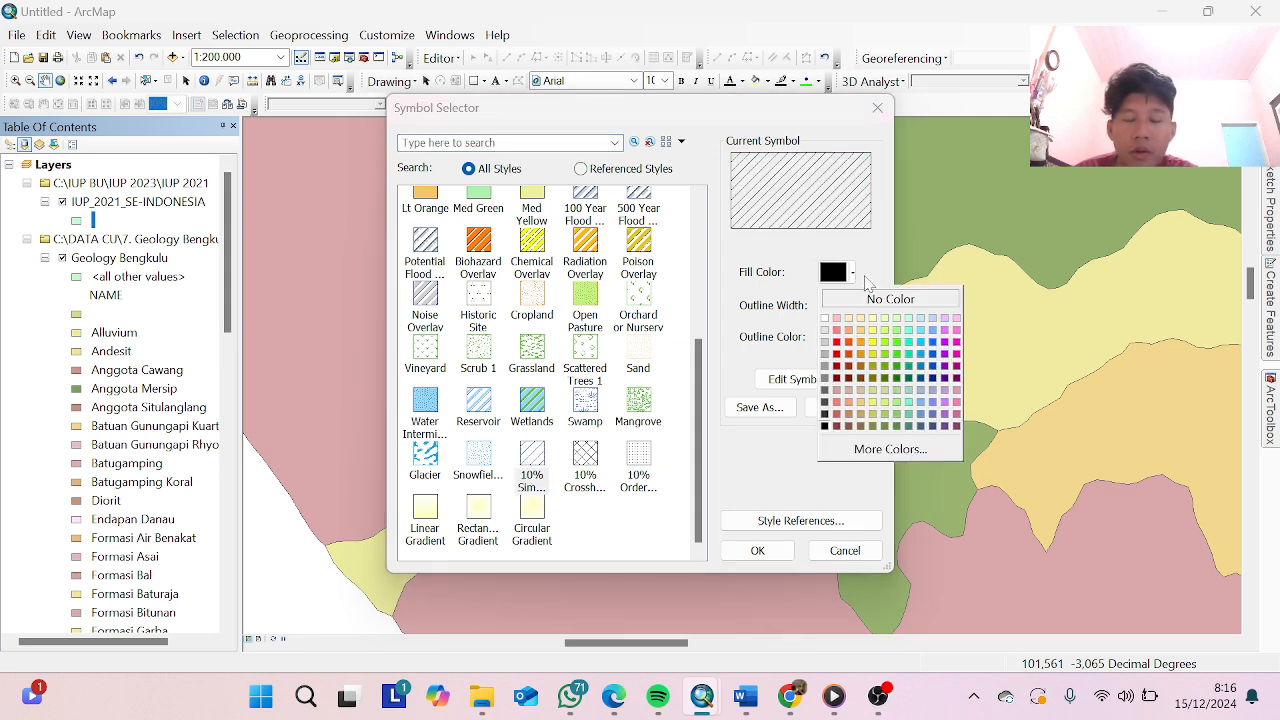
pyautogui.click(908, 404)
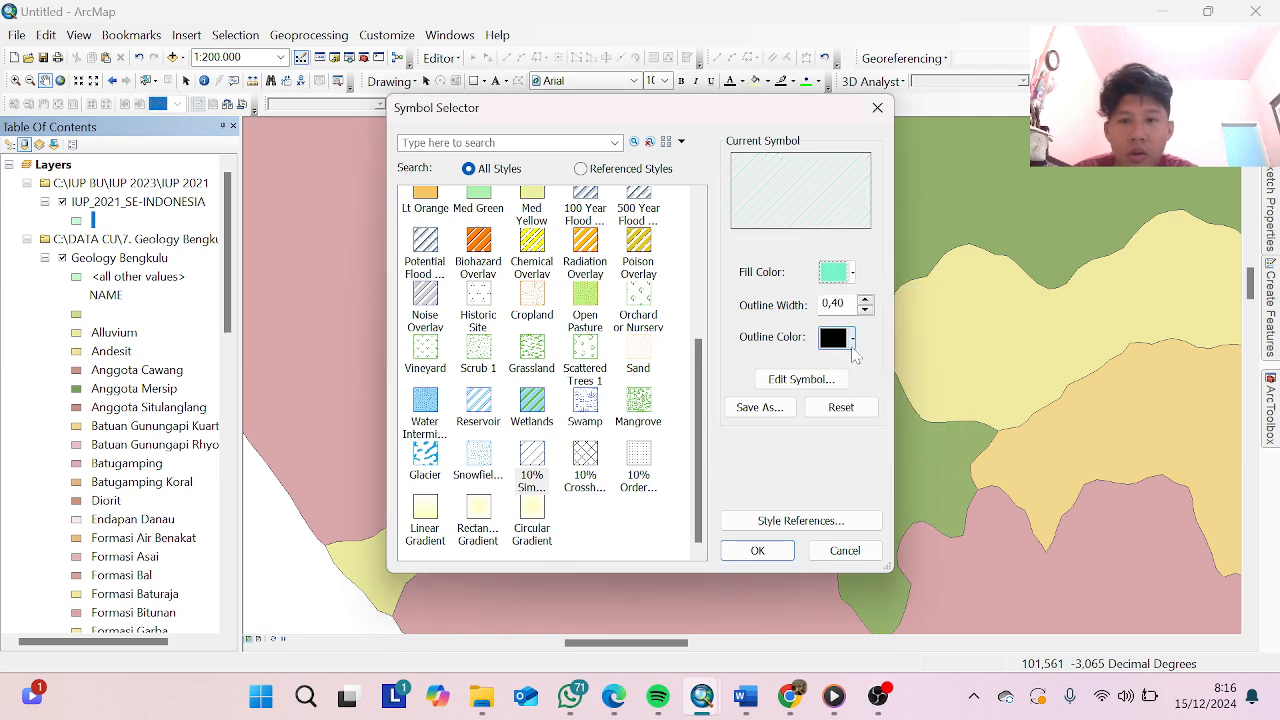
pyautogui.click(852, 338)
pyautogui.click(908, 467)
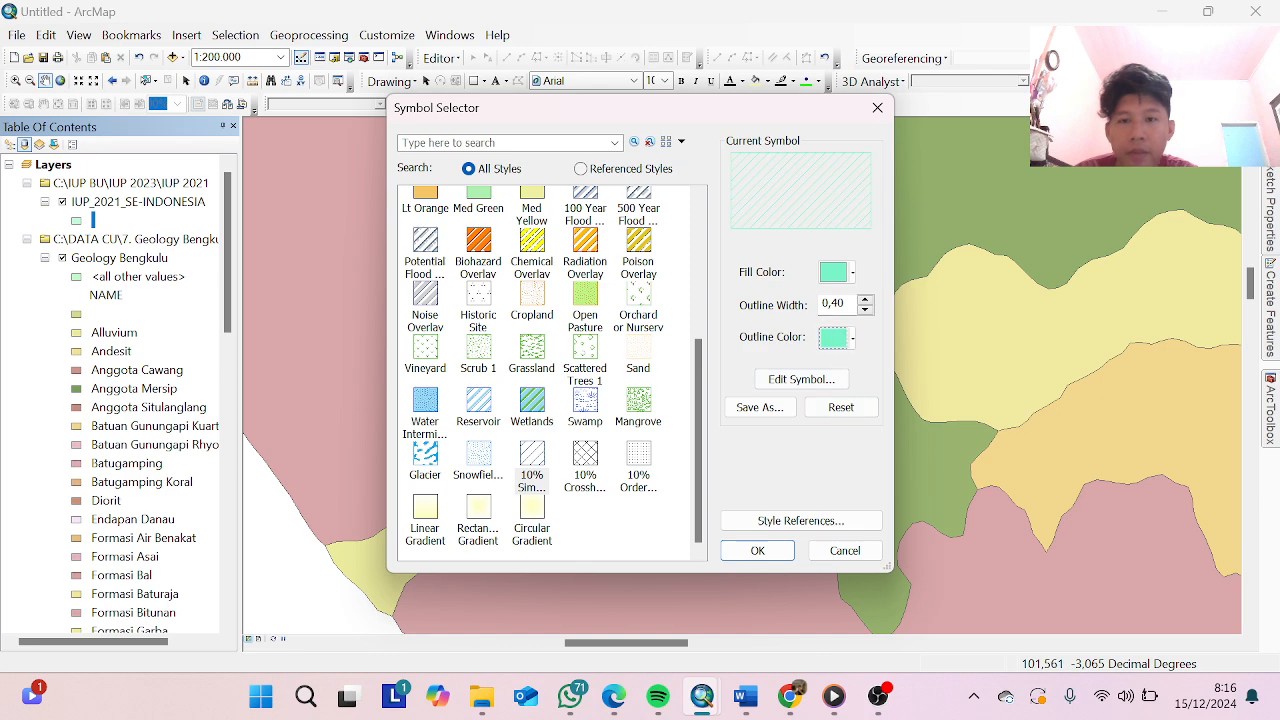
# Set the hatch symbol's outline width to 1 and apply the symbol to the IUP layer
pyautogui.click(845, 304)
pyautogui.write('1')
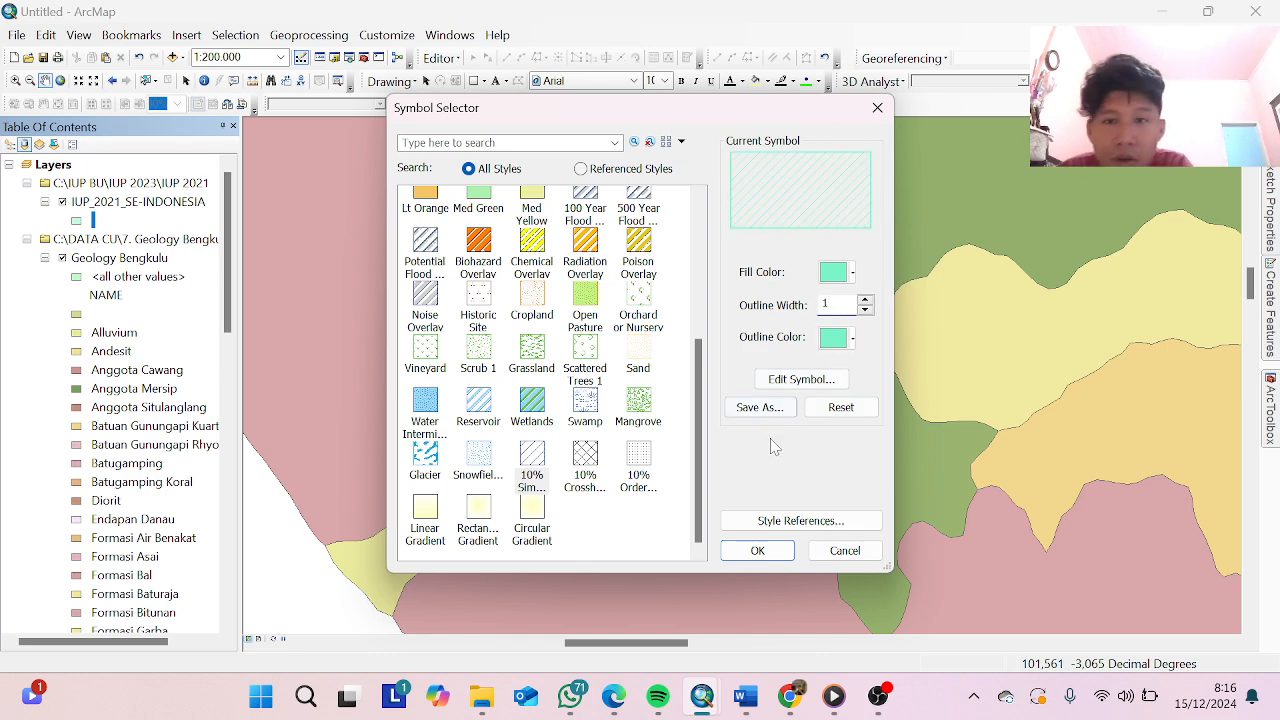
pyautogui.click(757, 550)
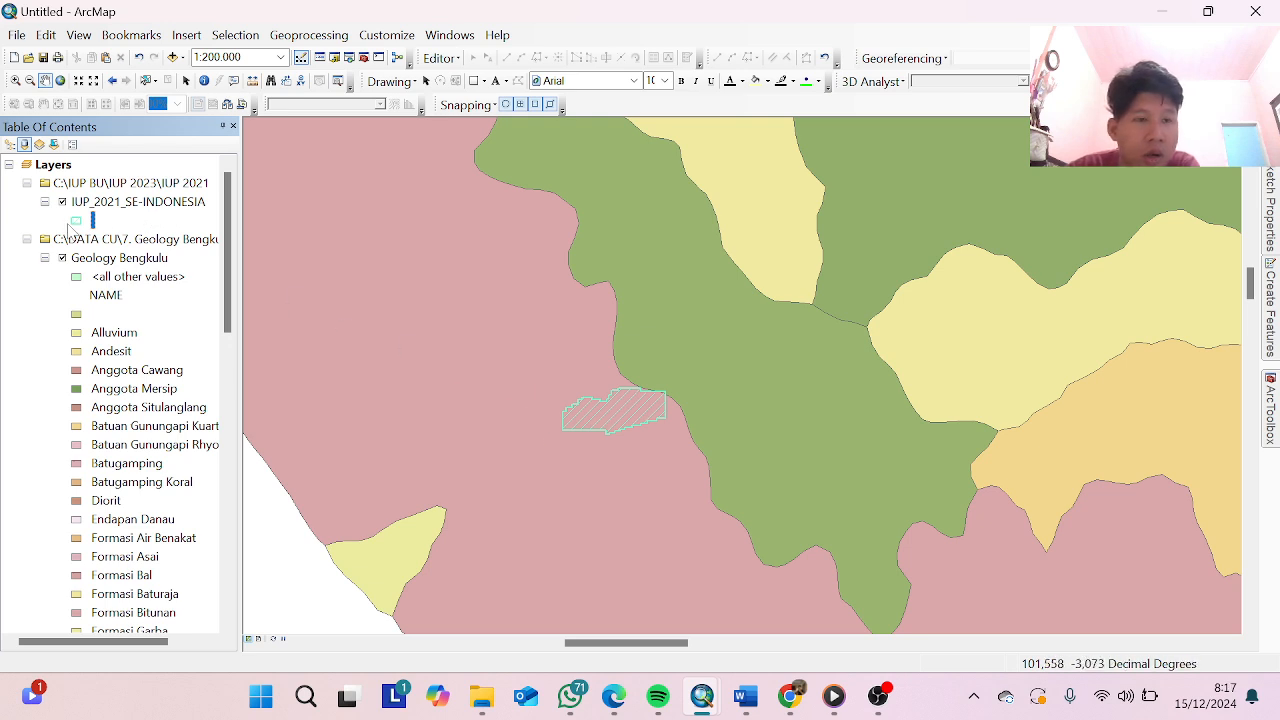
# Recolour both the hatch fill and the outline of the IUP_2021_SE-INDONESIA symbol to red
pyautogui.rightClick(72, 222)
pyautogui.click(89, 286)
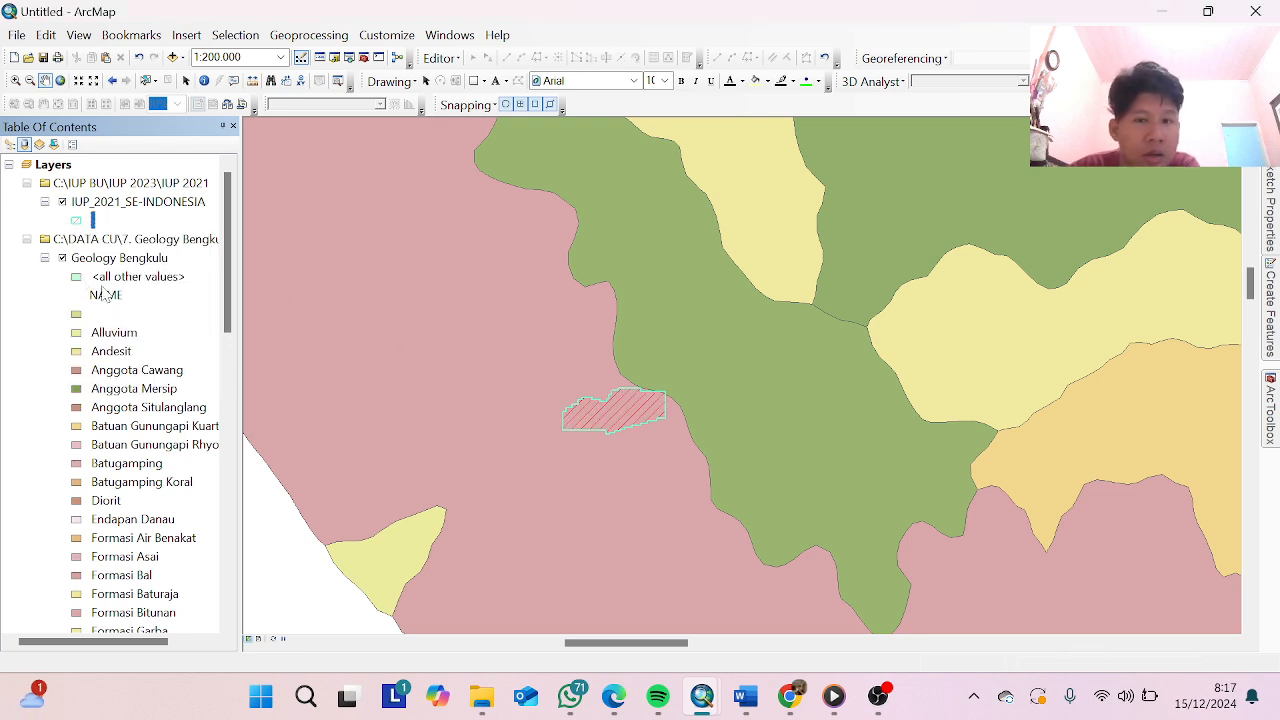
pyautogui.click(77, 220)
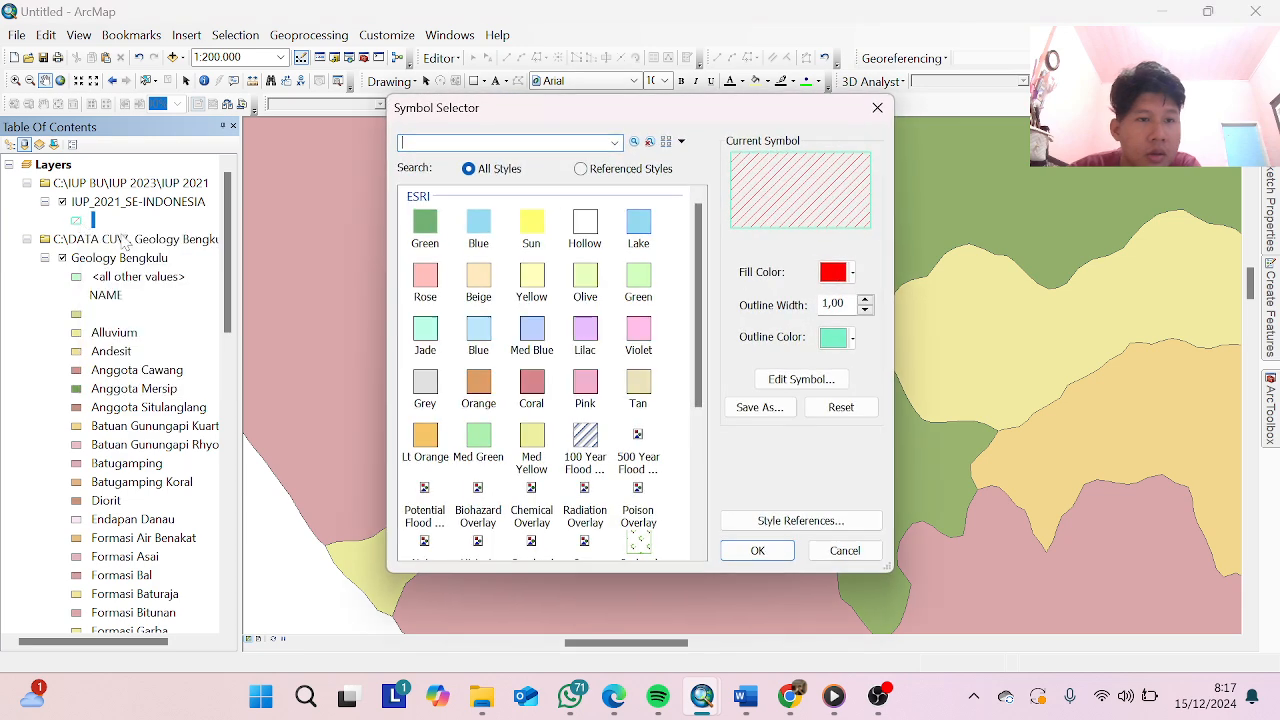
pyautogui.click(838, 338)
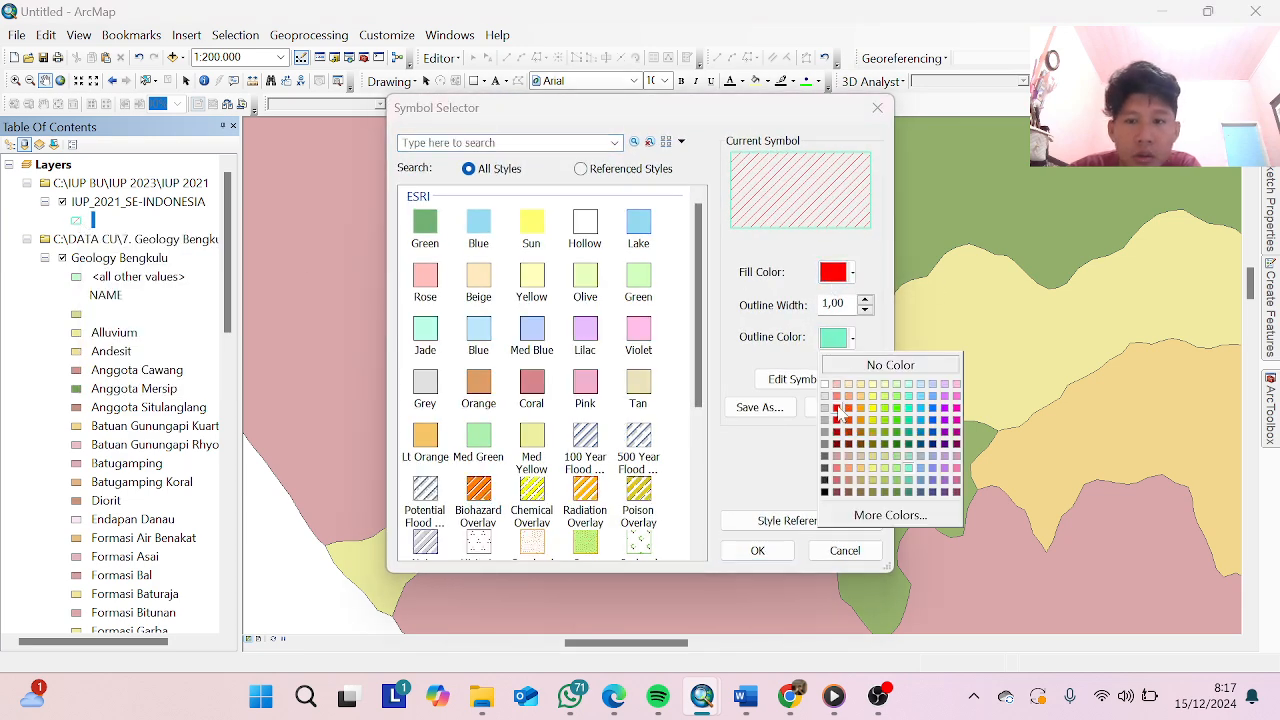
pyautogui.click(838, 411)
pyautogui.click(757, 550)
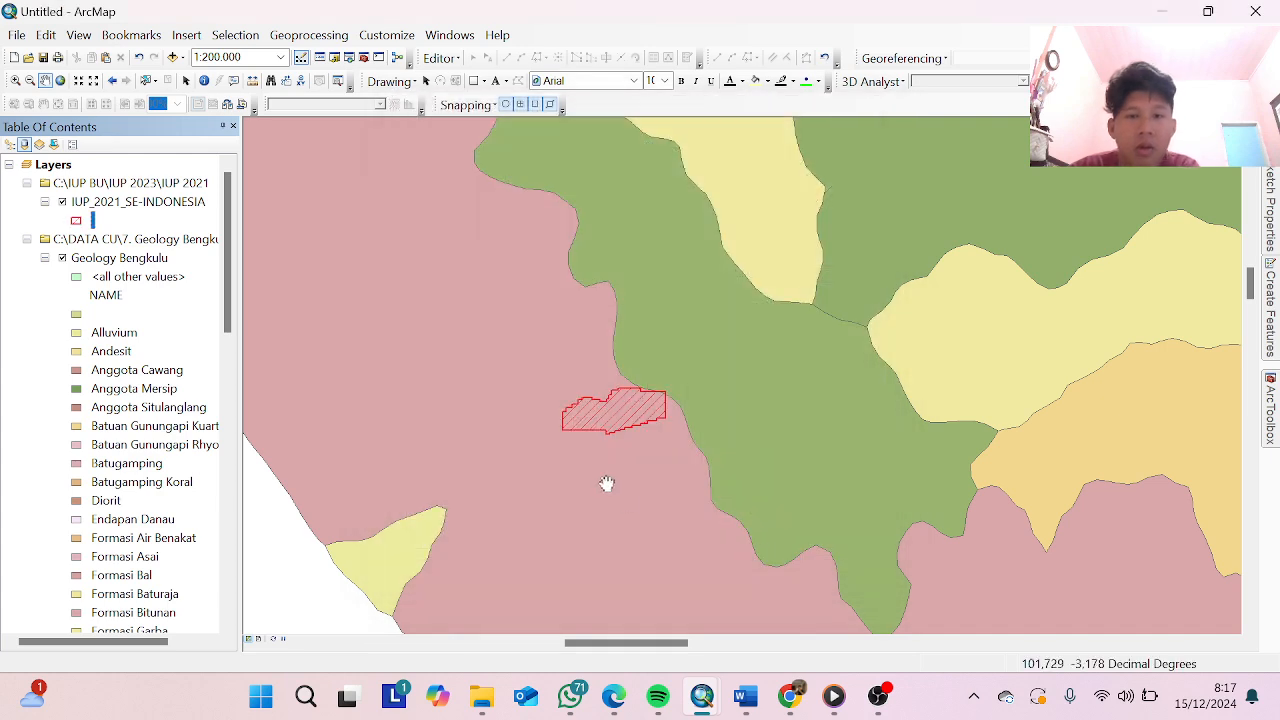
# Label the Geology Bengkulu polygons with their formation names around the permit area
pyautogui.scroll(-2, 606, 482)
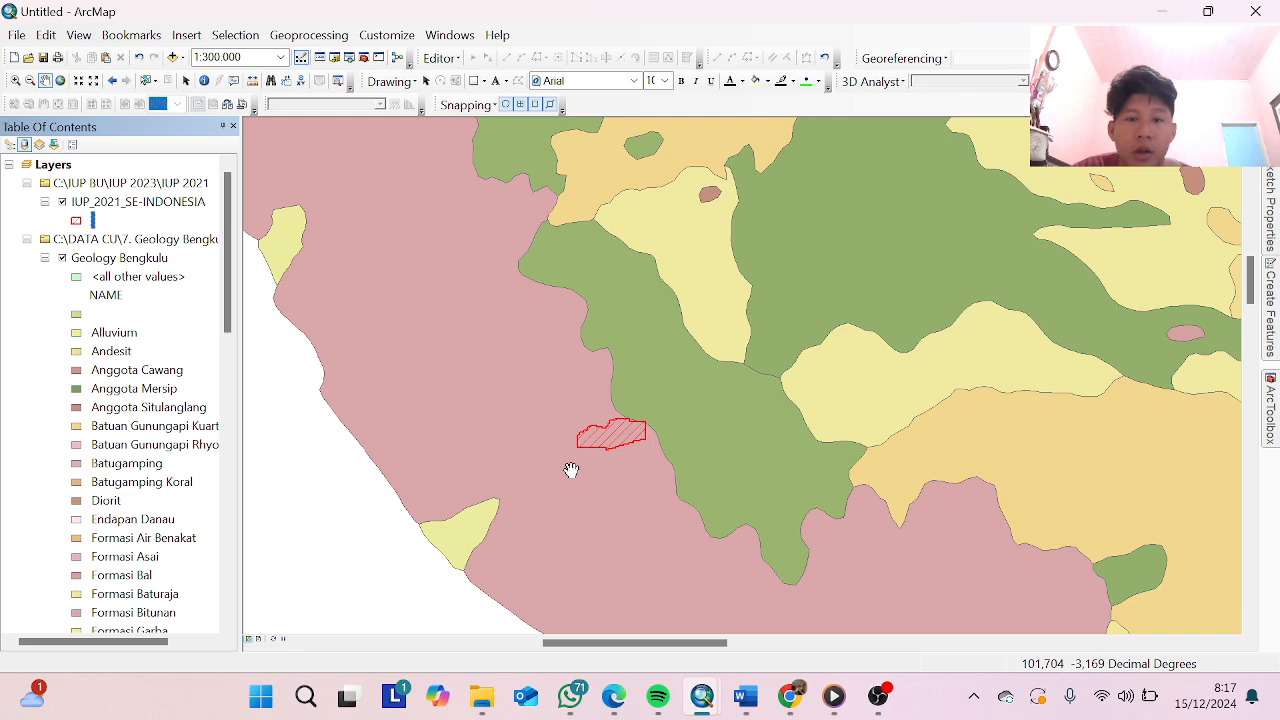
pyautogui.scroll(4, 571, 470)
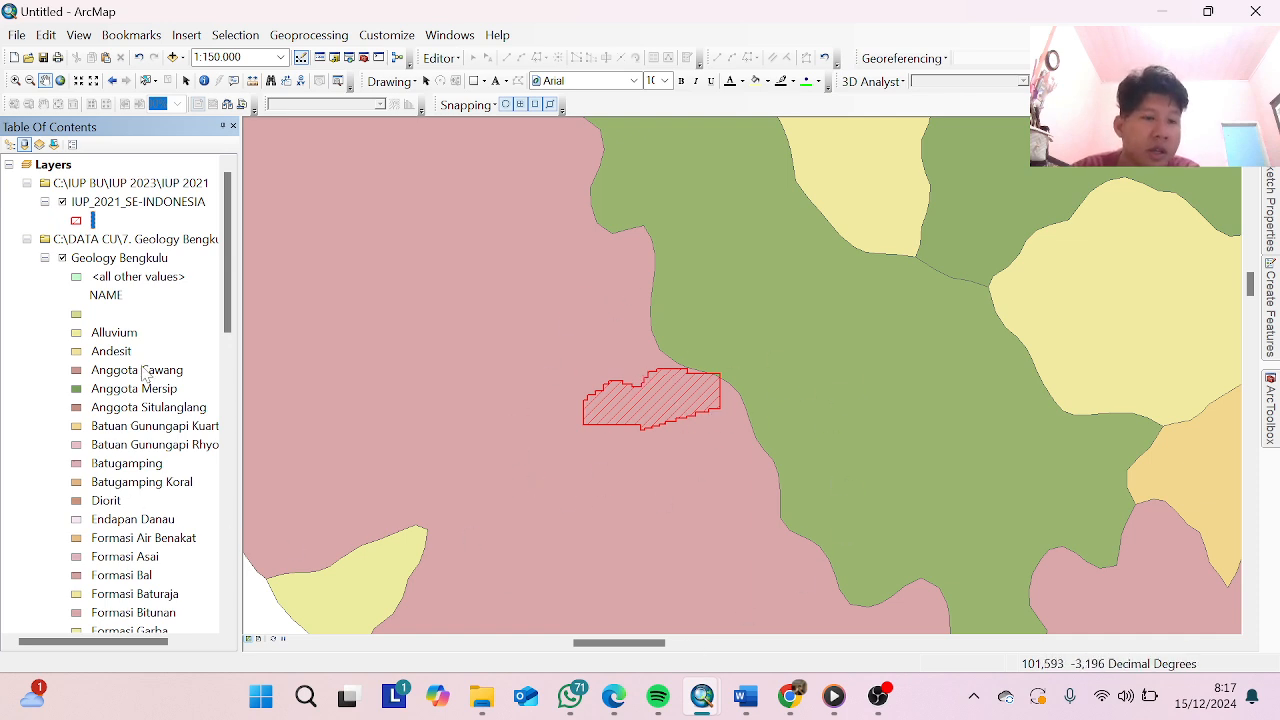
pyautogui.scroll(-2, 145, 373)
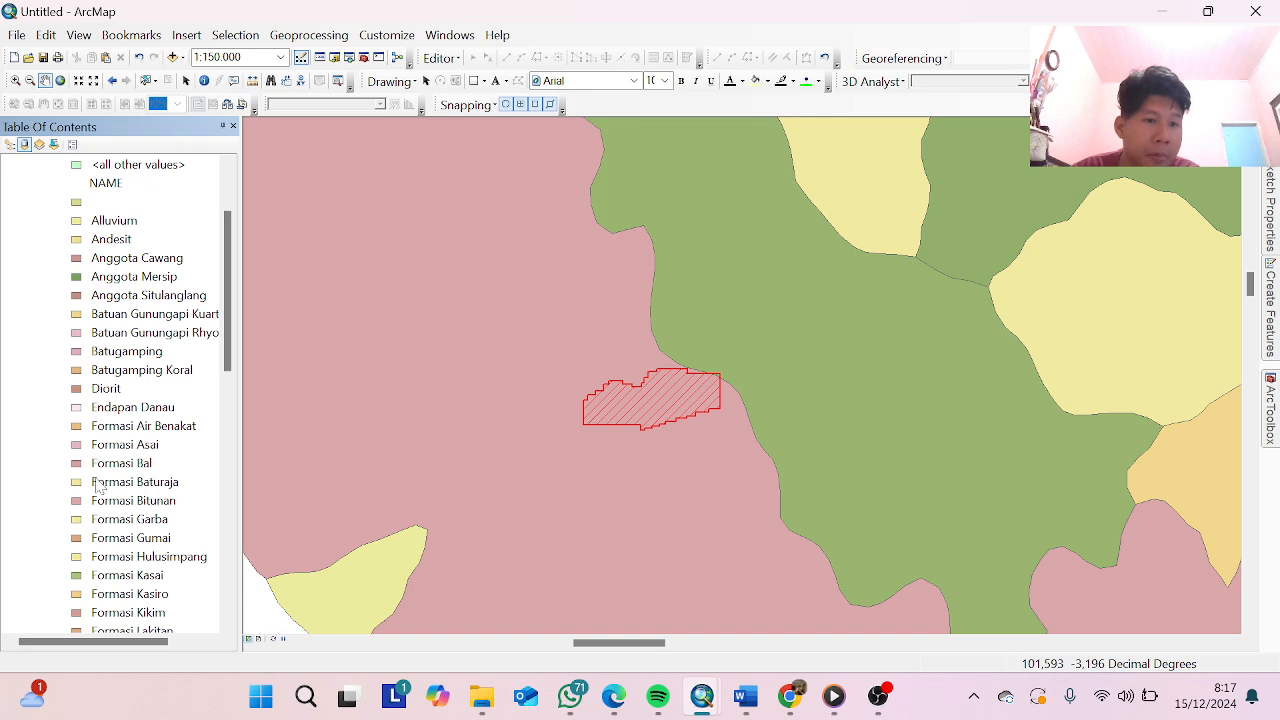
pyautogui.scroll(-4, 80, 430)
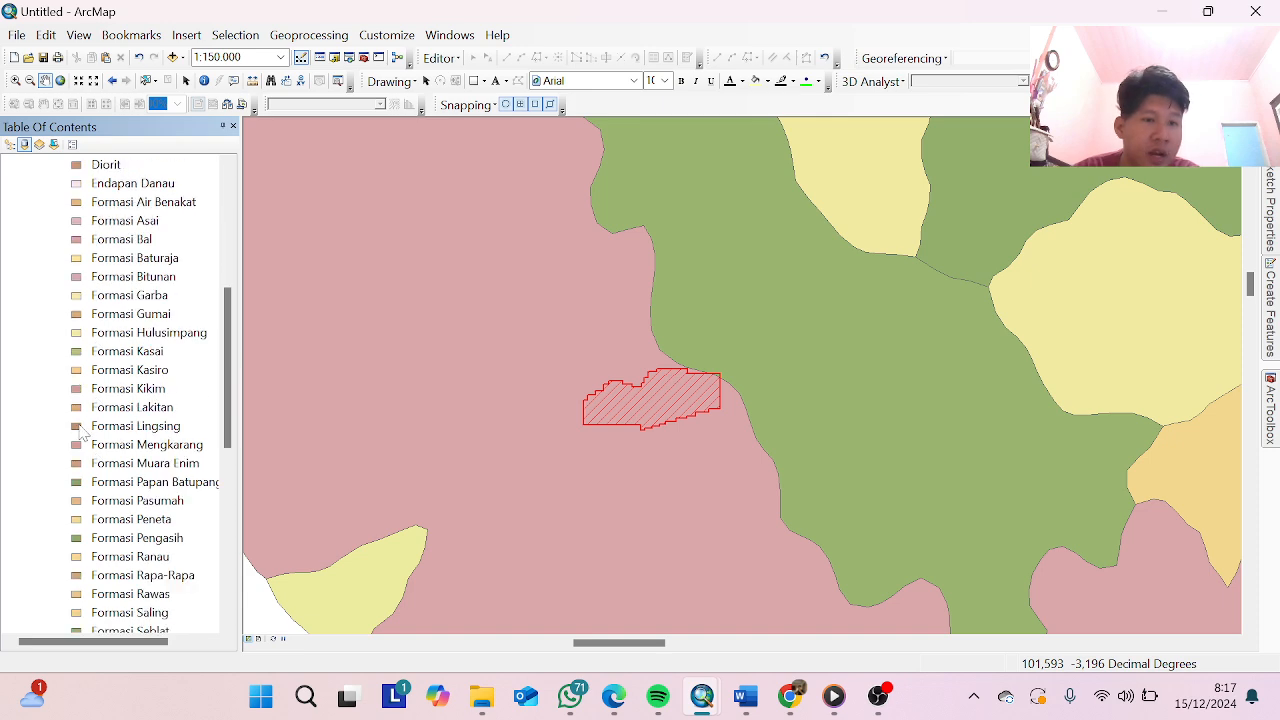
pyautogui.scroll(6, 88, 436)
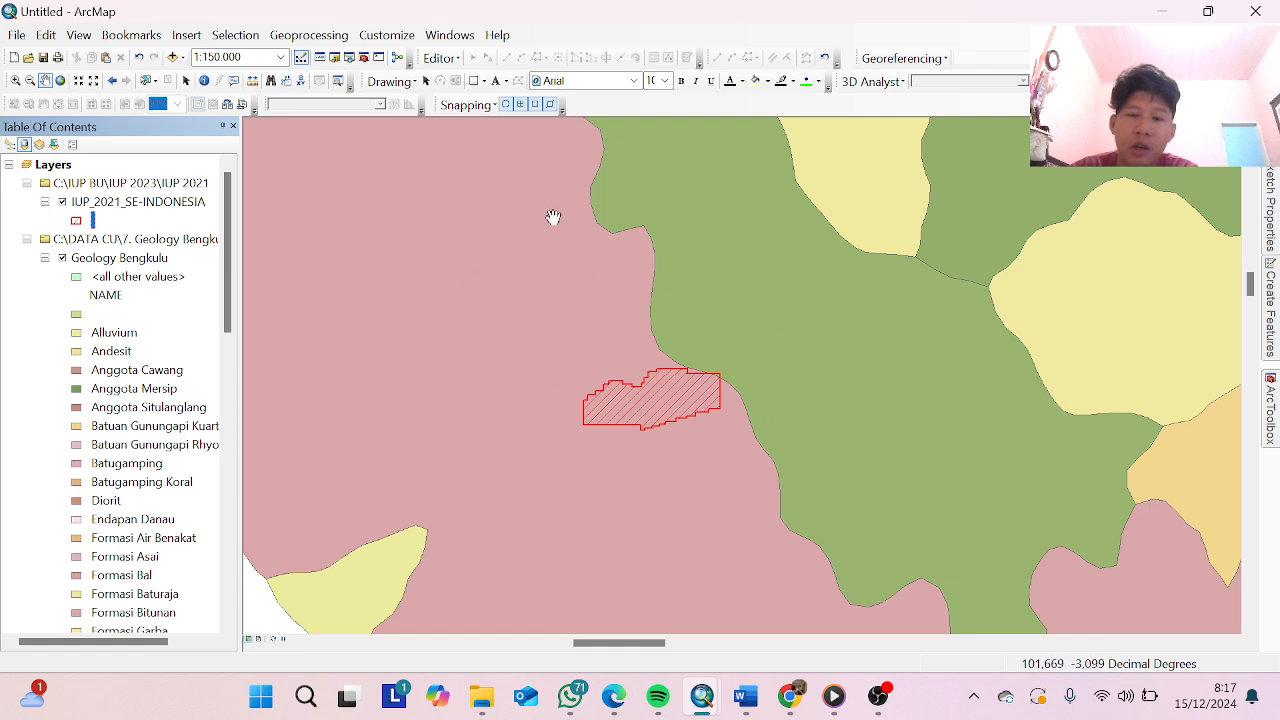
pyautogui.rightClick(112, 260)
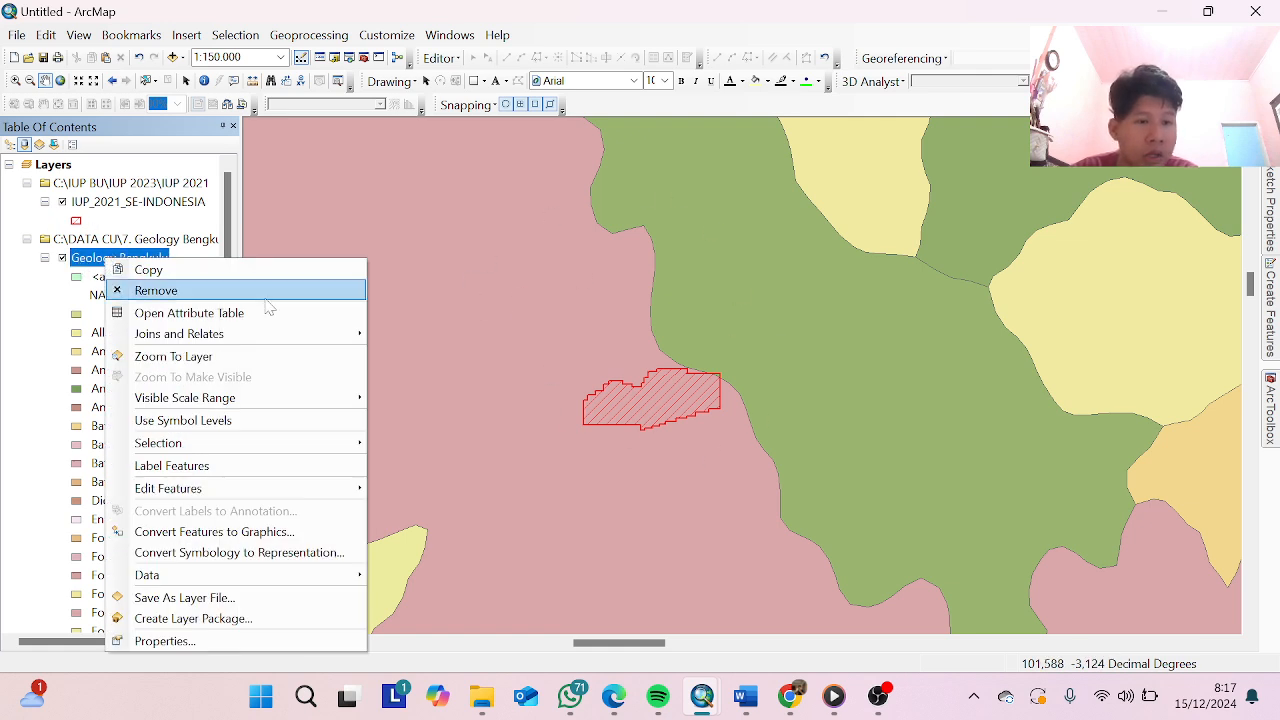
pyautogui.click(168, 468)
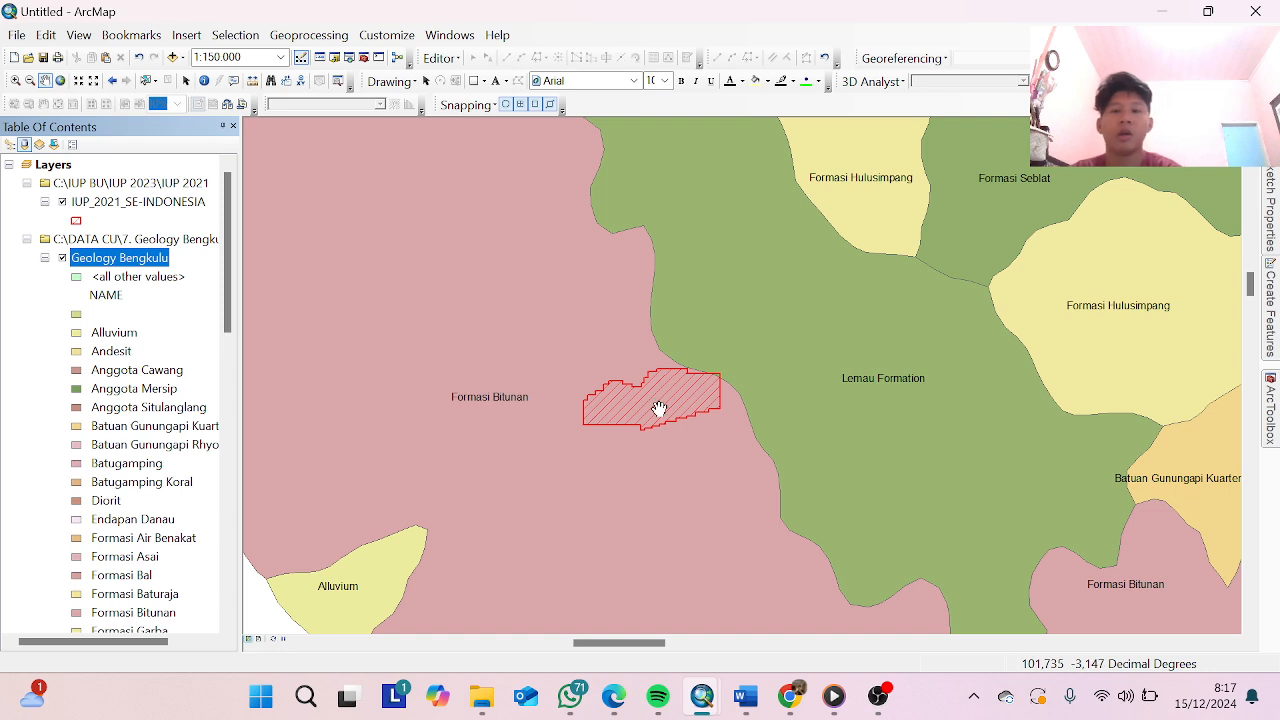
pyautogui.scroll(1, 659, 409)
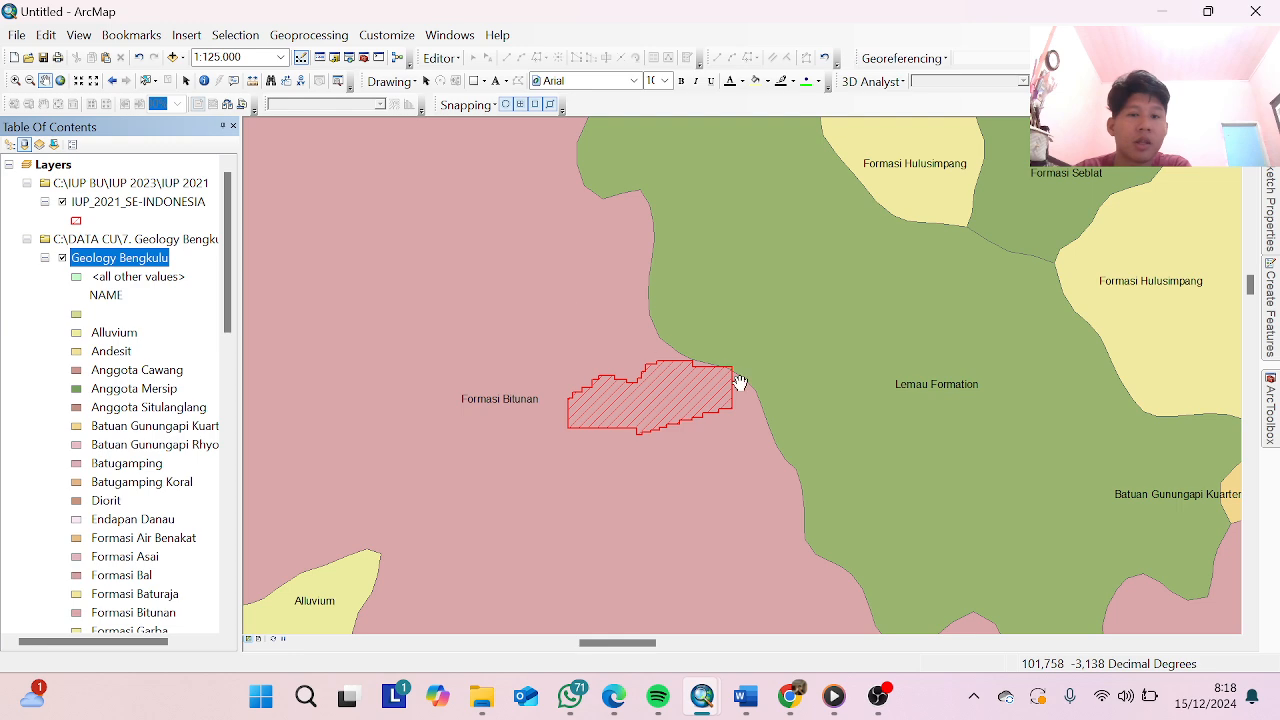
# Set the page orientation to landscape and switch the map to layout view
pyautogui.click(16, 35)
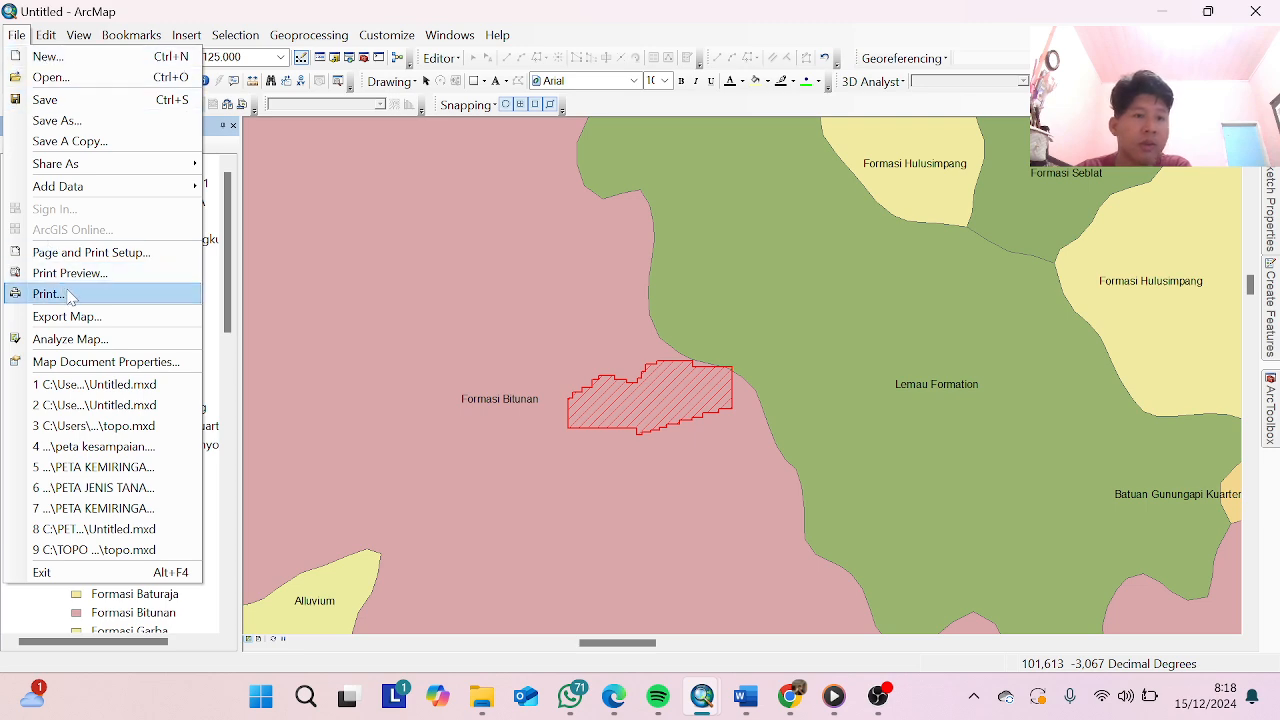
pyautogui.click(88, 253)
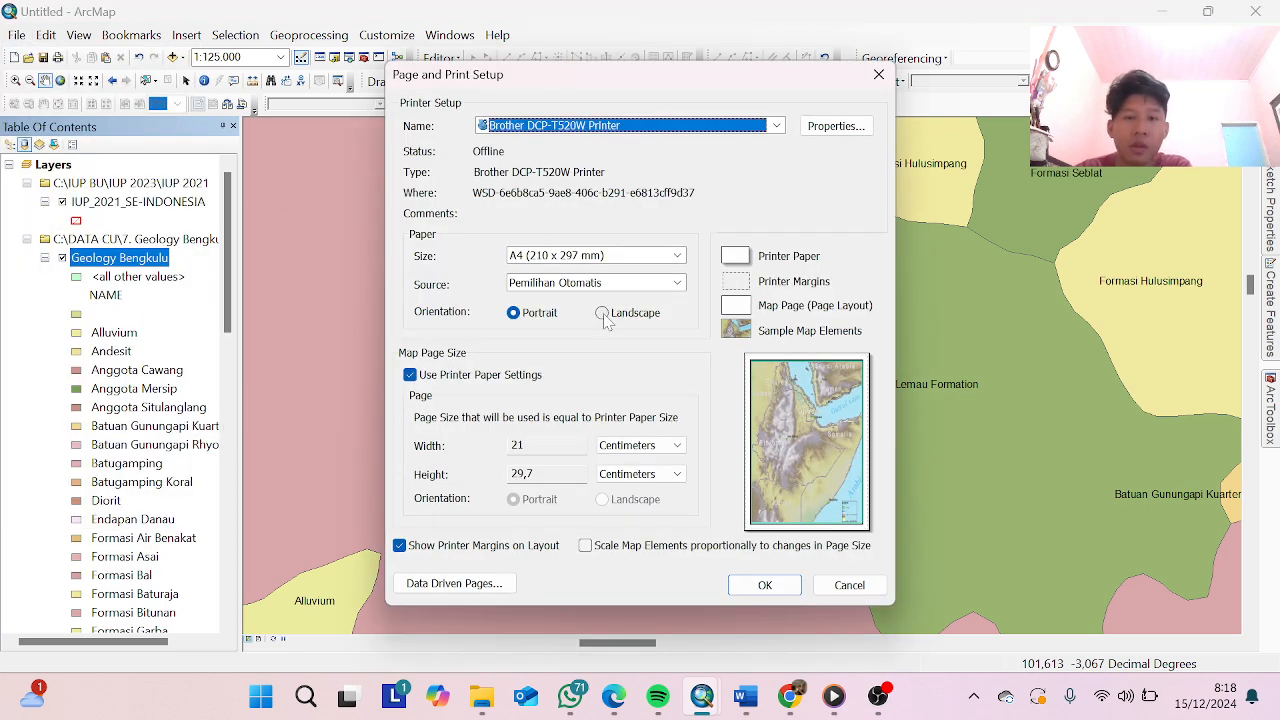
pyautogui.click(603, 316)
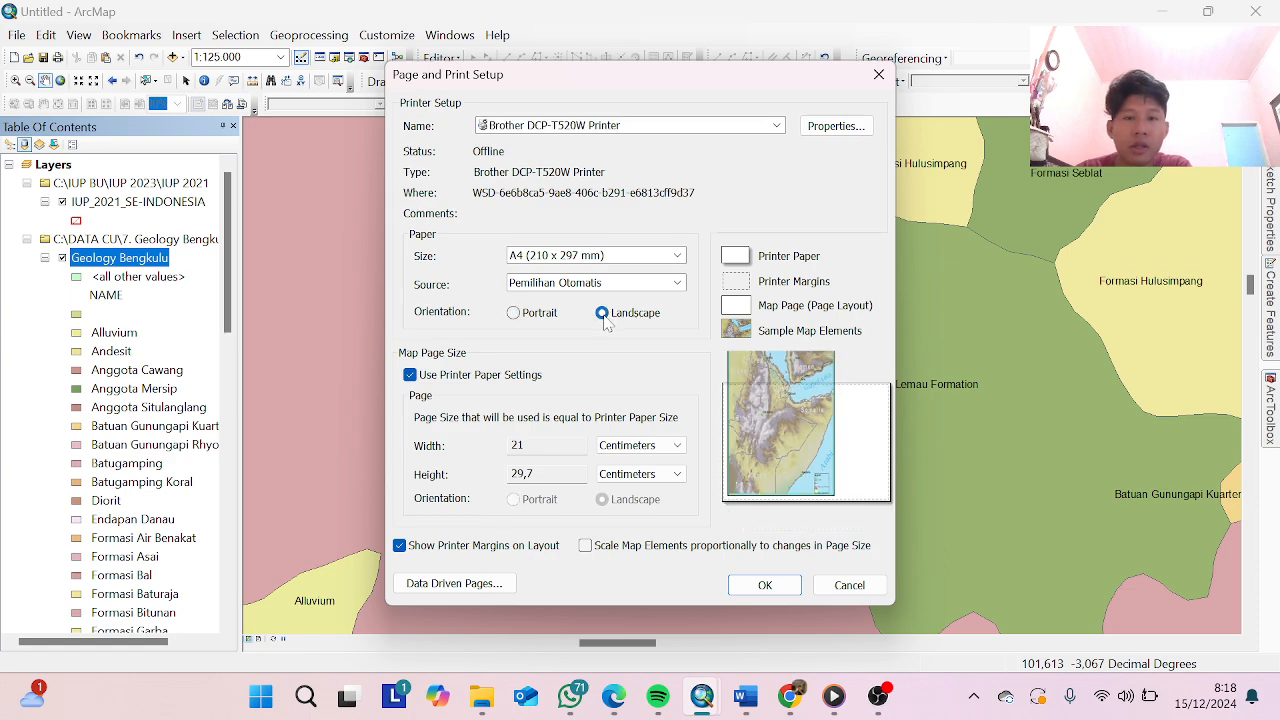
pyautogui.click(766, 587)
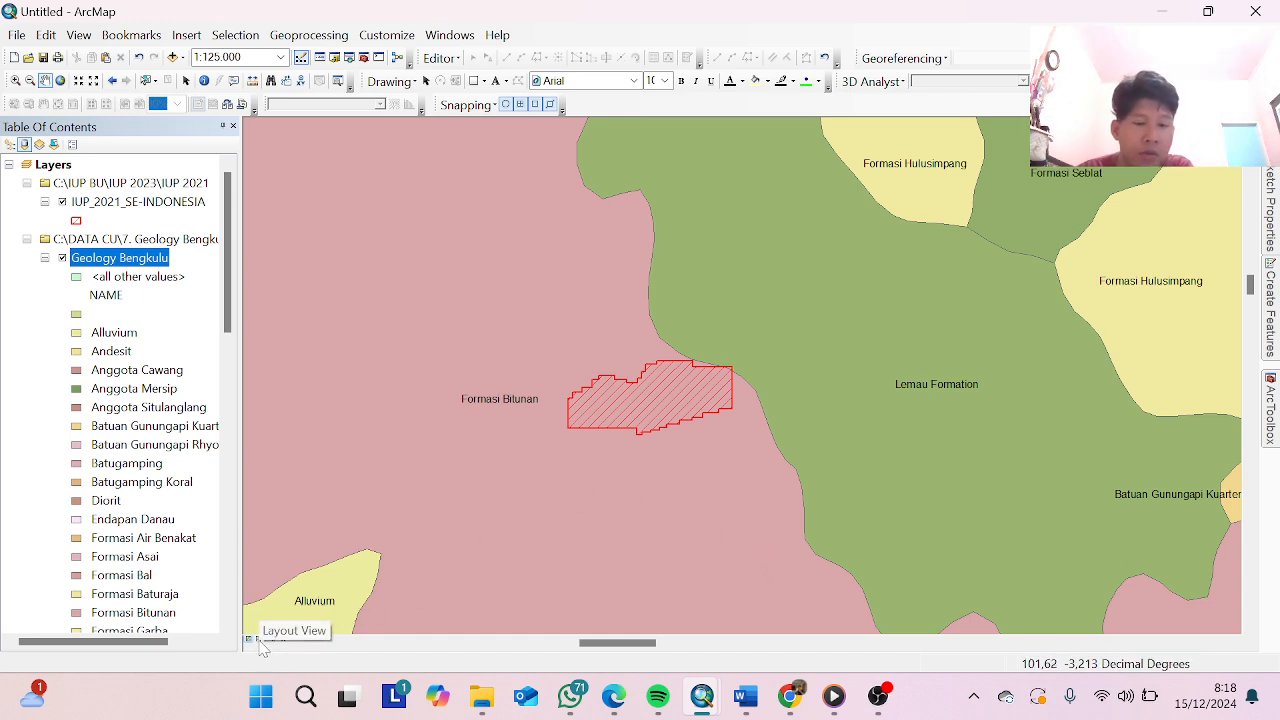
pyautogui.click(258, 640)
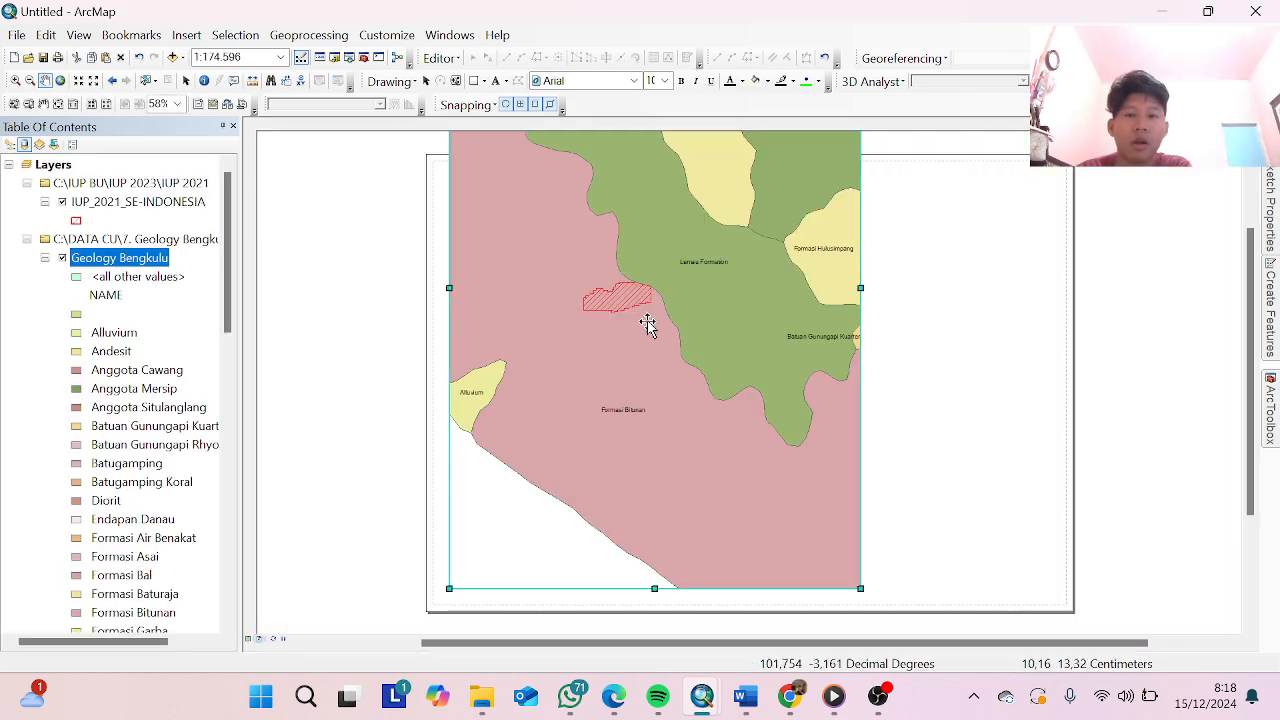
# Reposition the map inside its data frame and shrink the frame to fit the left half of the landscape page
pyautogui.scroll(-3, 651, 334)
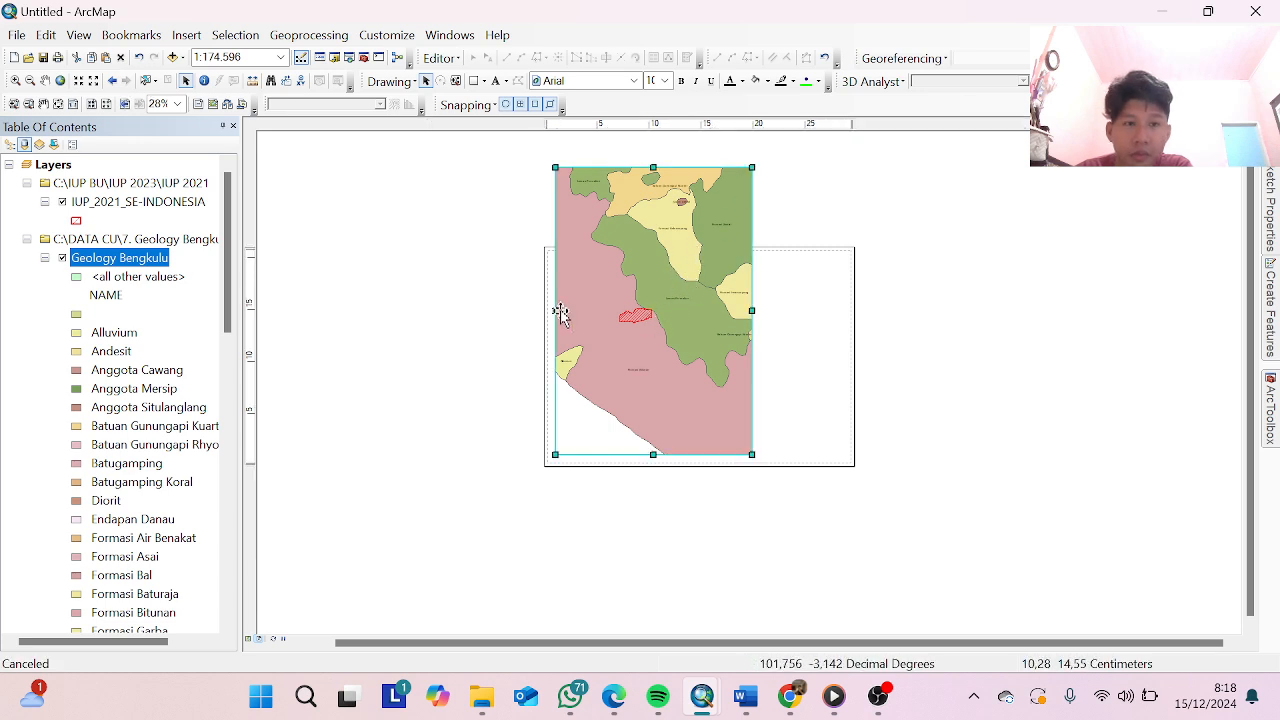
pyautogui.click(45, 80)
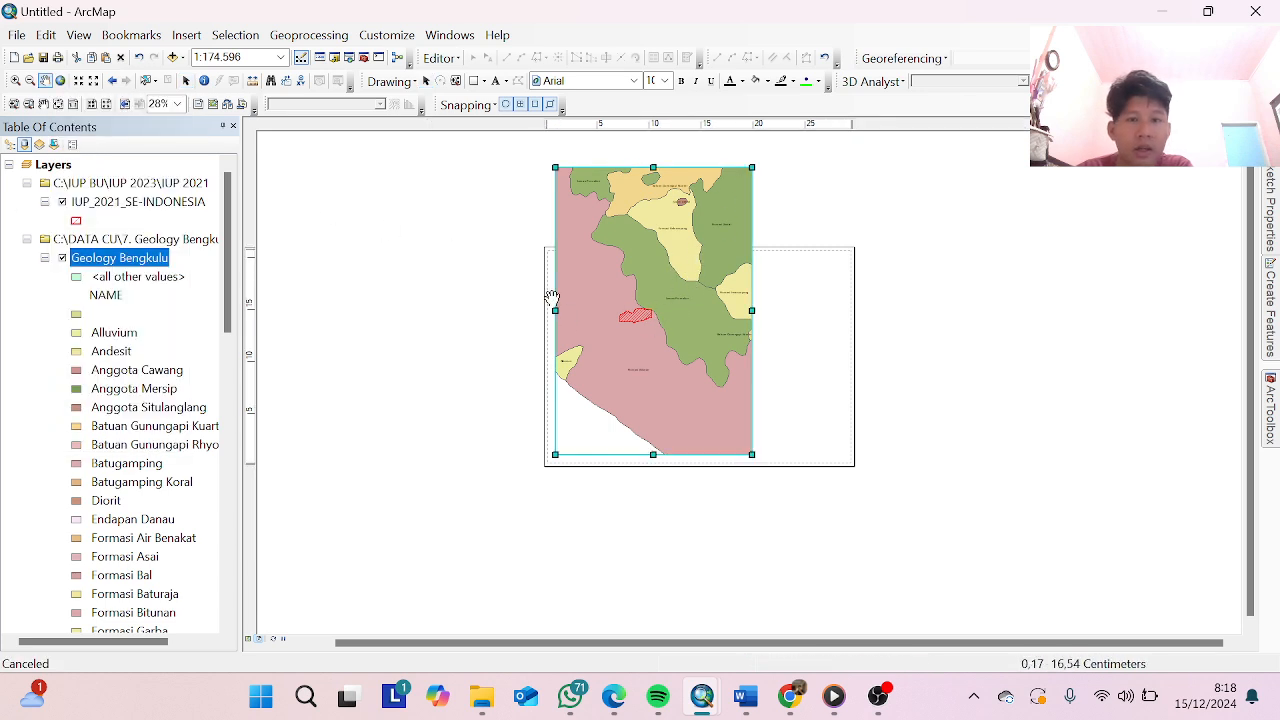
pyautogui.moveTo(646, 320)
pyautogui.mouseDown()
pyautogui.moveTo(648, 345)
pyautogui.moveTo(663, 289)
pyautogui.moveTo(651, 337)
pyautogui.moveTo(662, 322)
pyautogui.mouseUp()
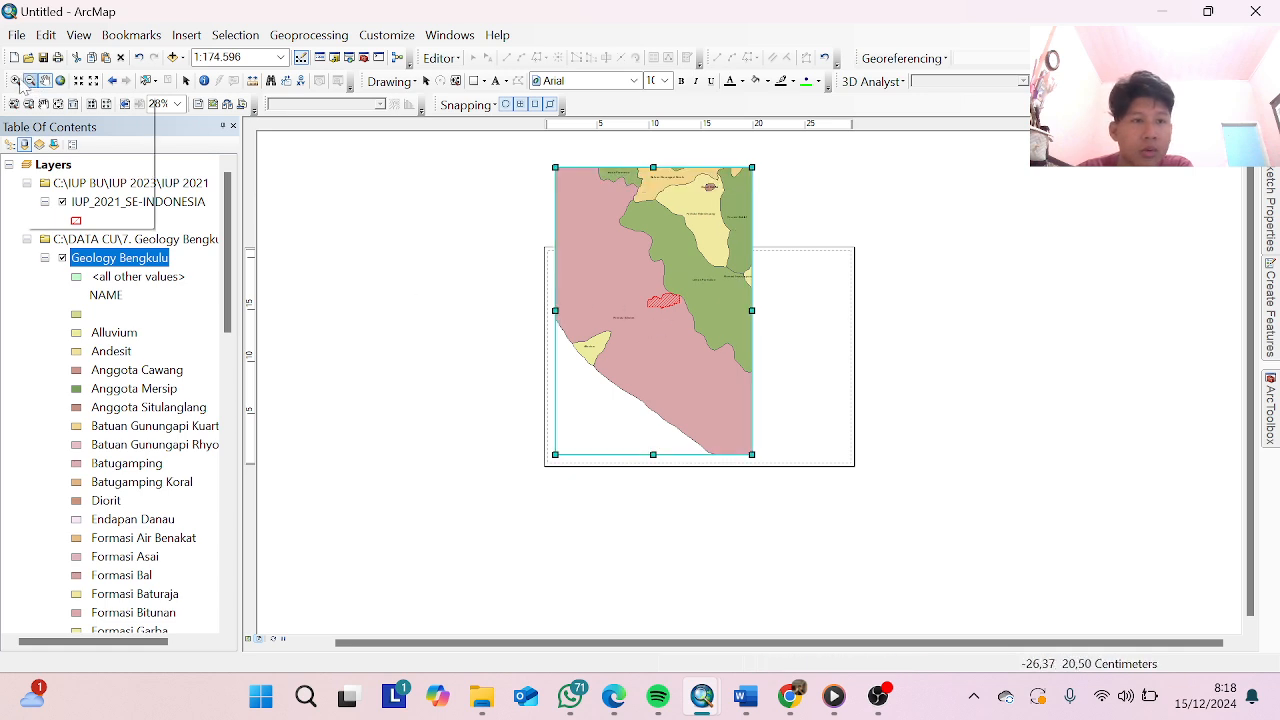
pyautogui.click(15, 80)
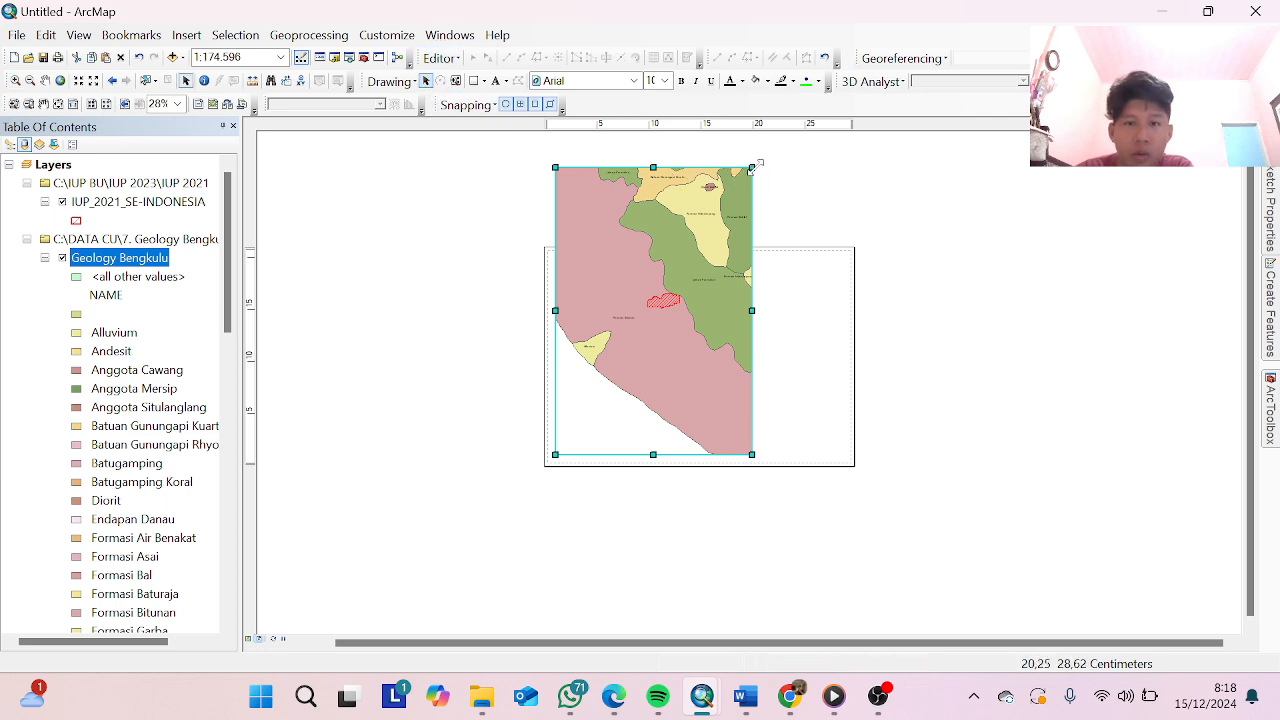
pyautogui.moveTo(752, 168); pyautogui.dragTo(711, 258)
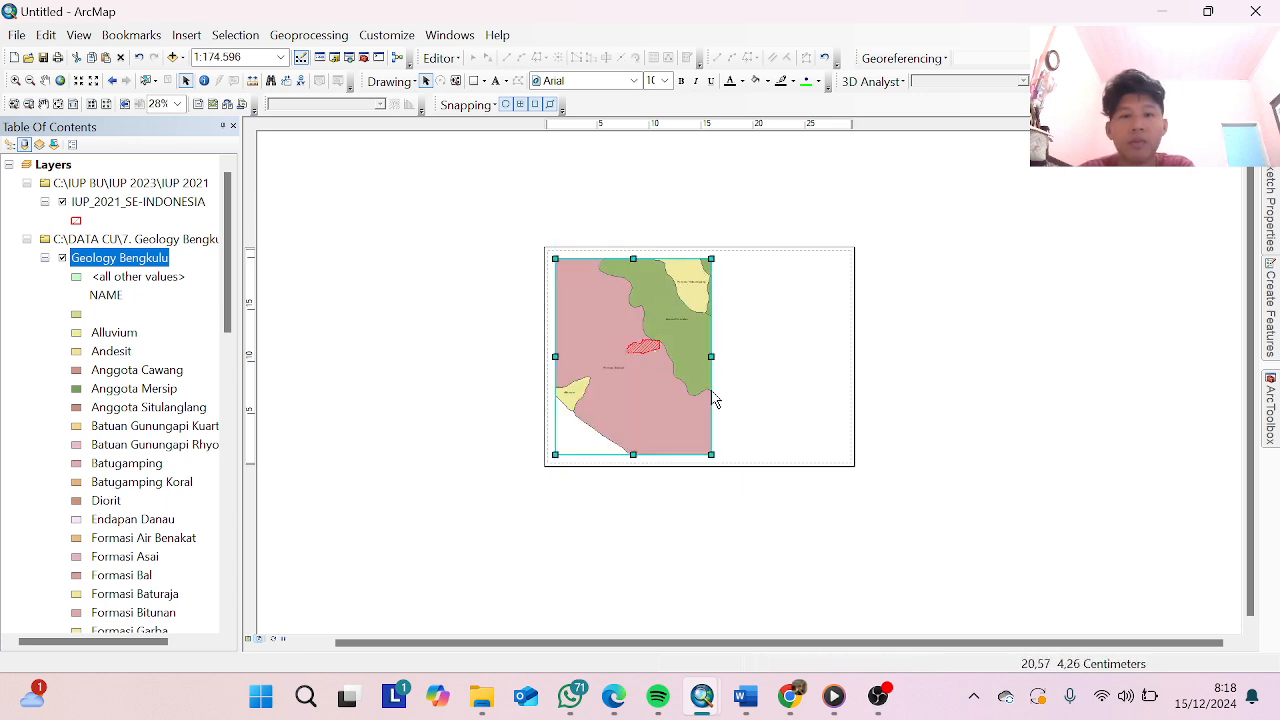
pyautogui.click(808, 388)
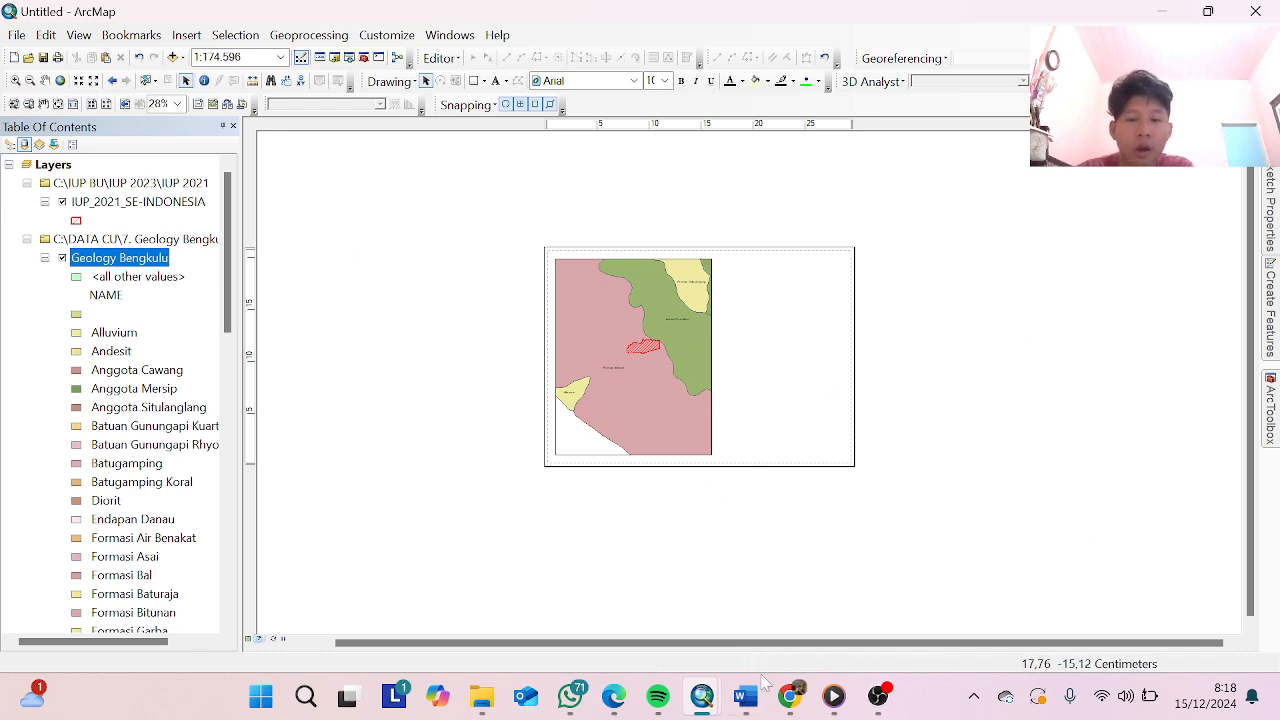
# Switch to the PETA GEOLOGI KG map document and examine the main data frame's grid settings and the Measured Grid option for new grids
pyautogui.moveTo(706, 710)
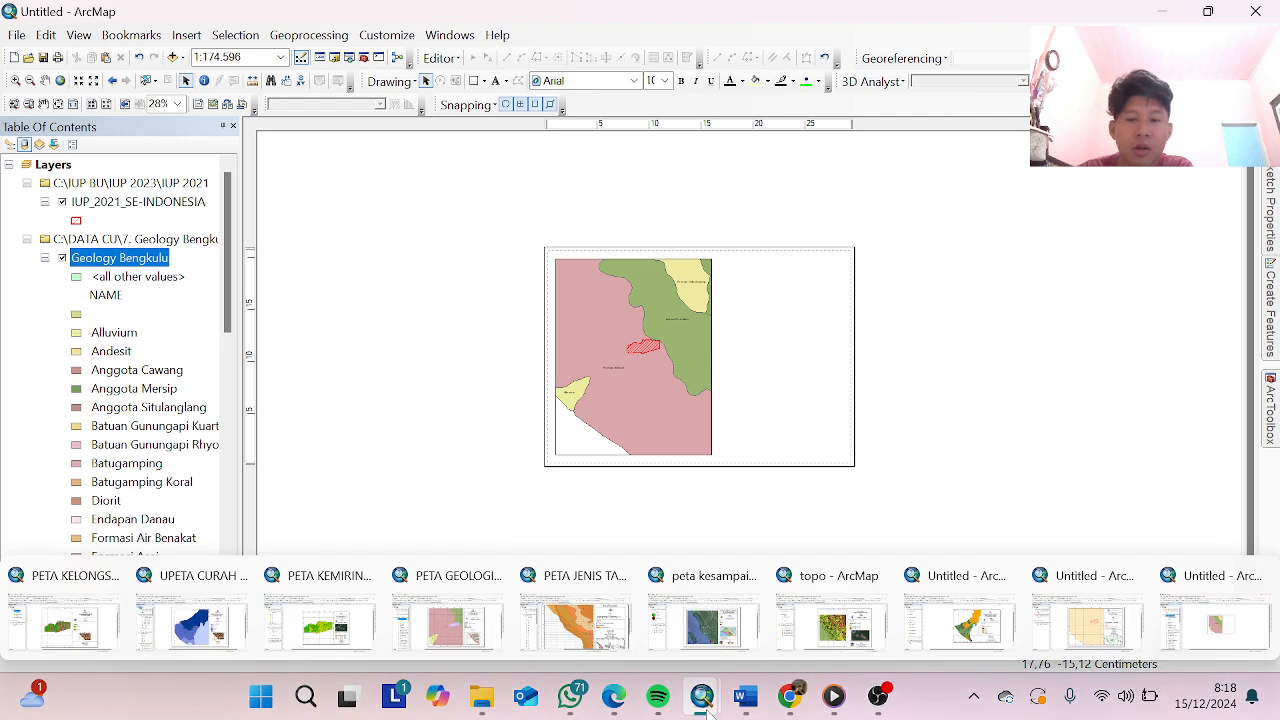
pyautogui.click(455, 615)
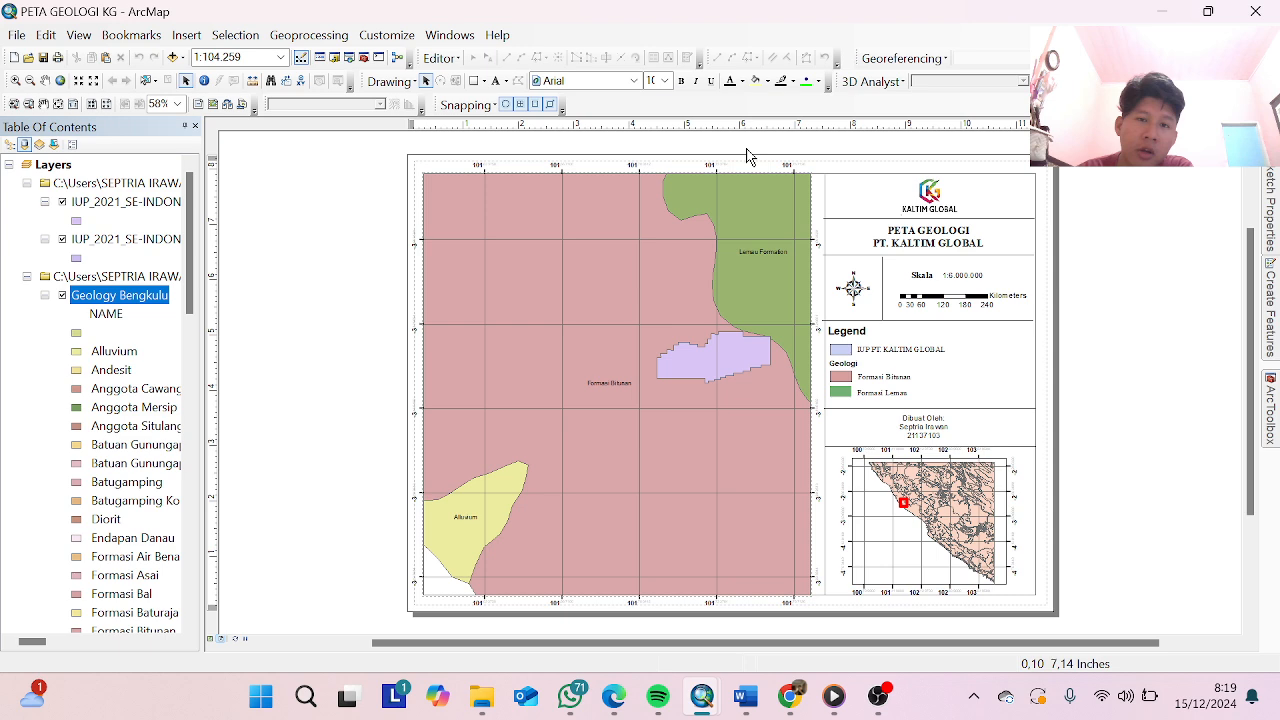
pyautogui.rightClick(556, 302)
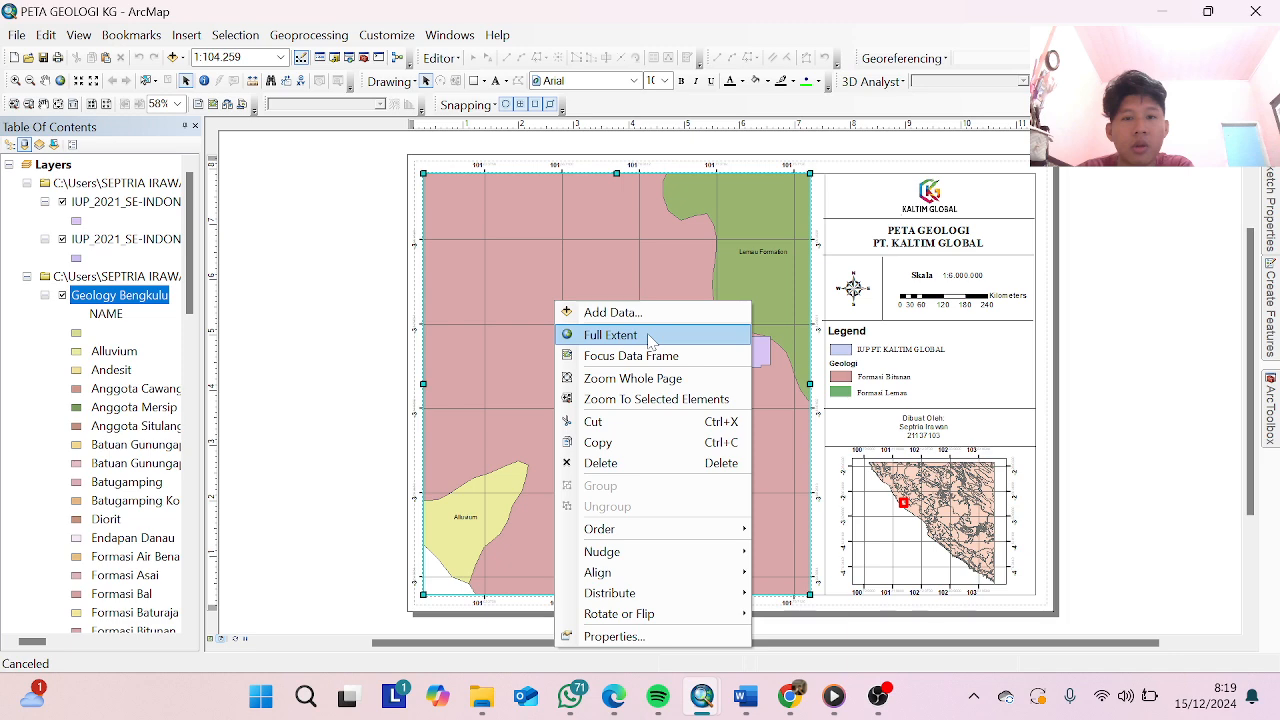
pyautogui.click(620, 637)
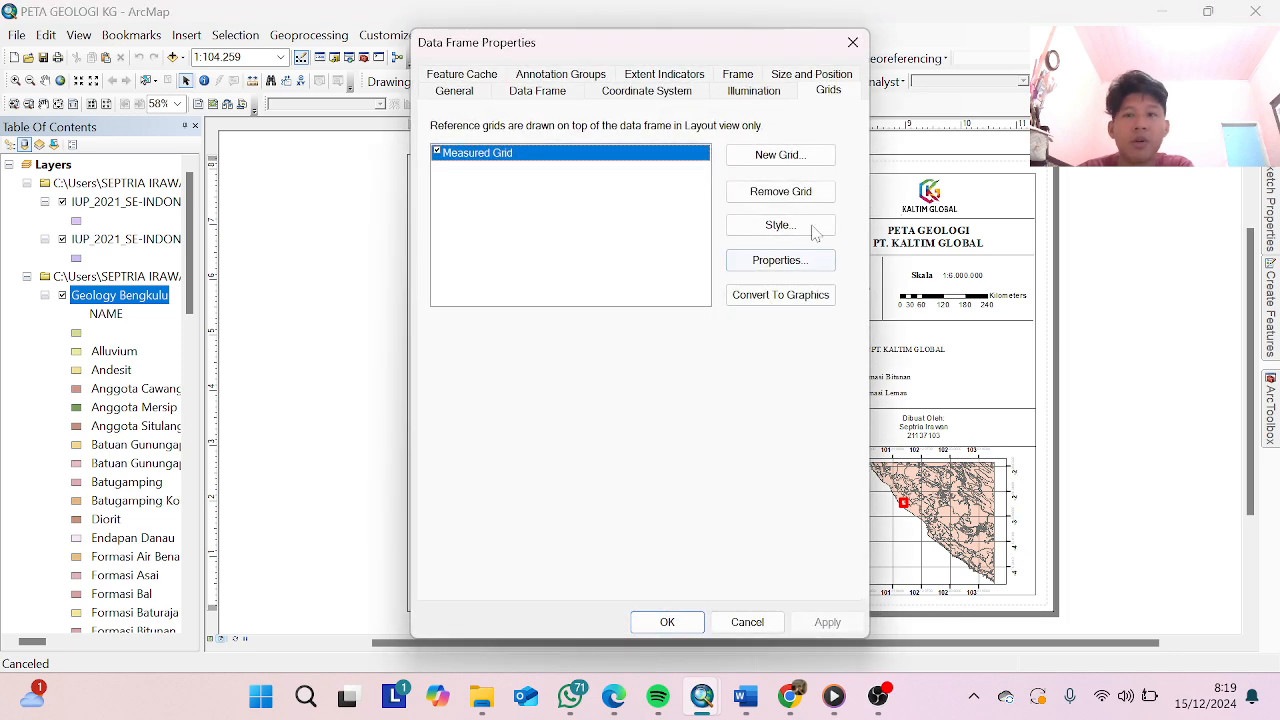
pyautogui.click(784, 161)
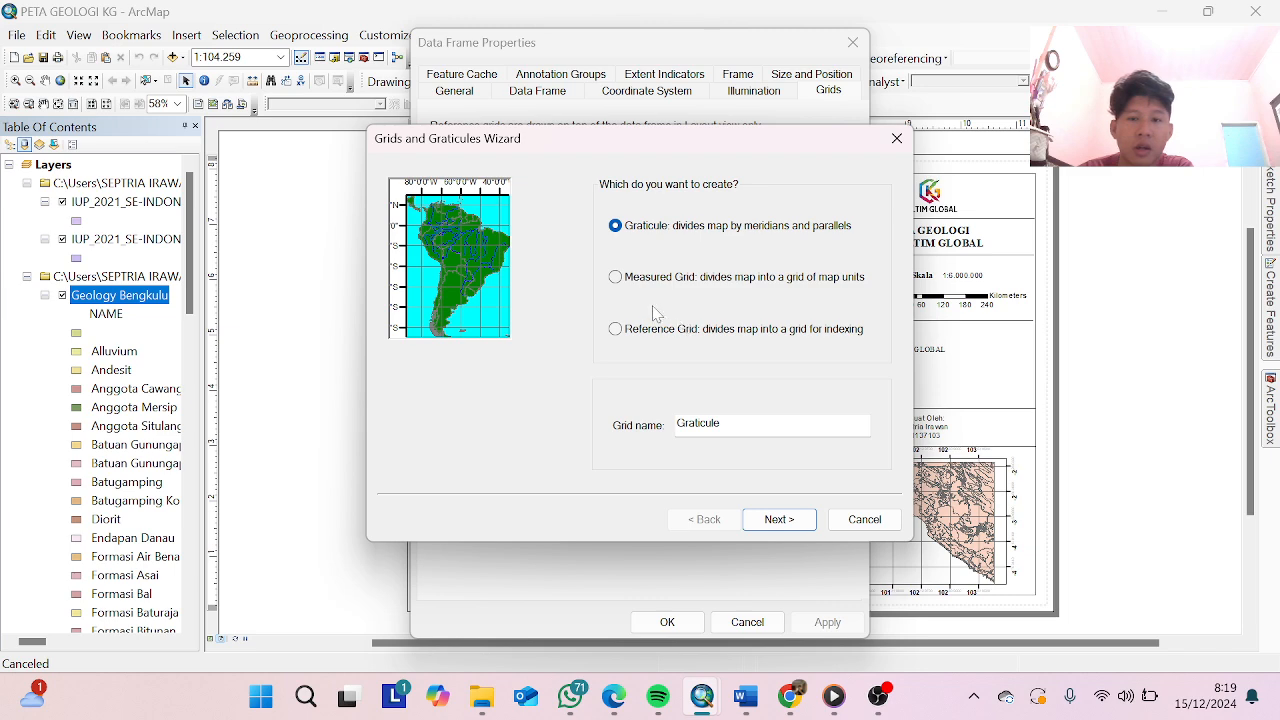
pyautogui.click(630, 280)
pyautogui.click(778, 516)
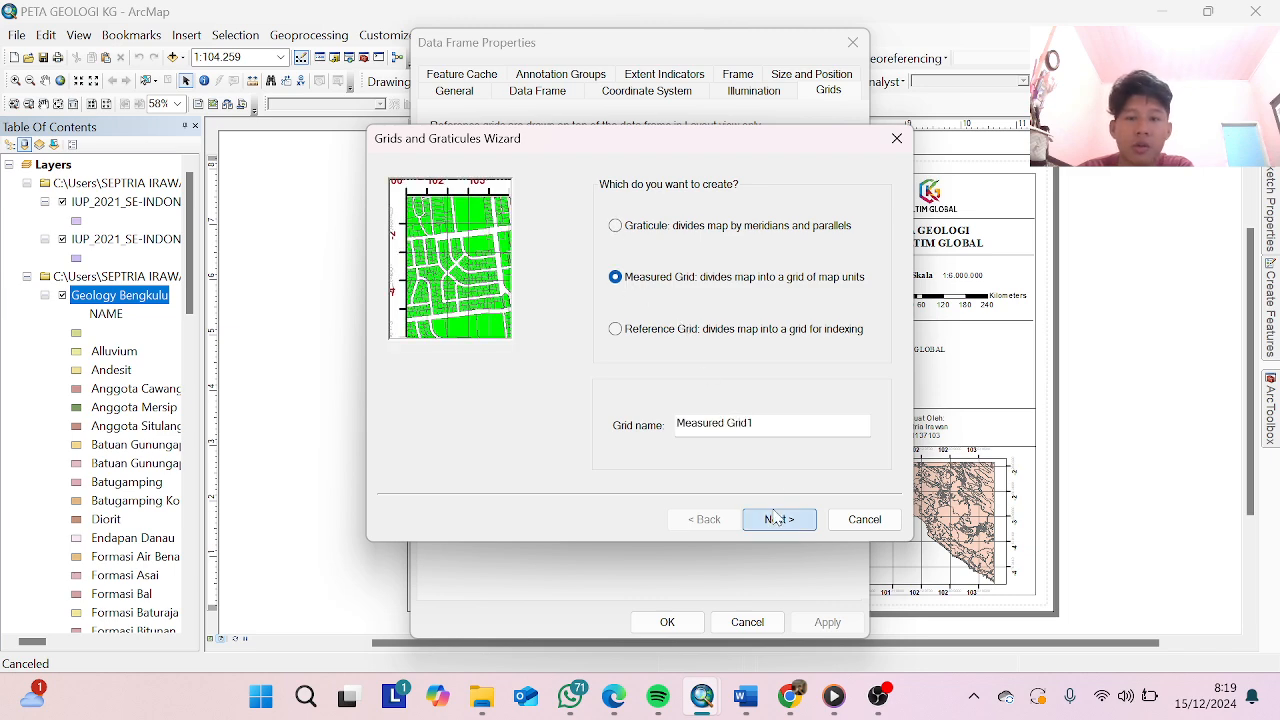
pyautogui.click(864, 519)
pyautogui.click(853, 42)
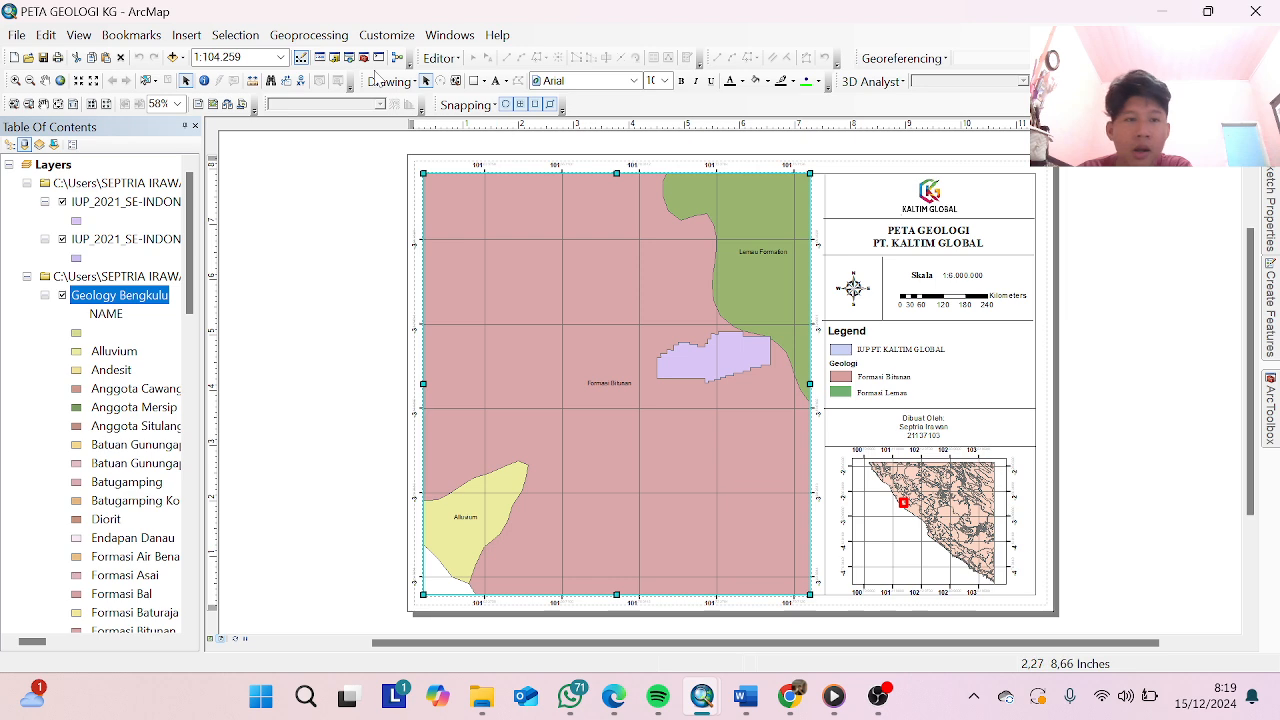
# View the layout elements that can be inserted in the PETA GEOLOGI KG layout
pyautogui.click(194, 38)
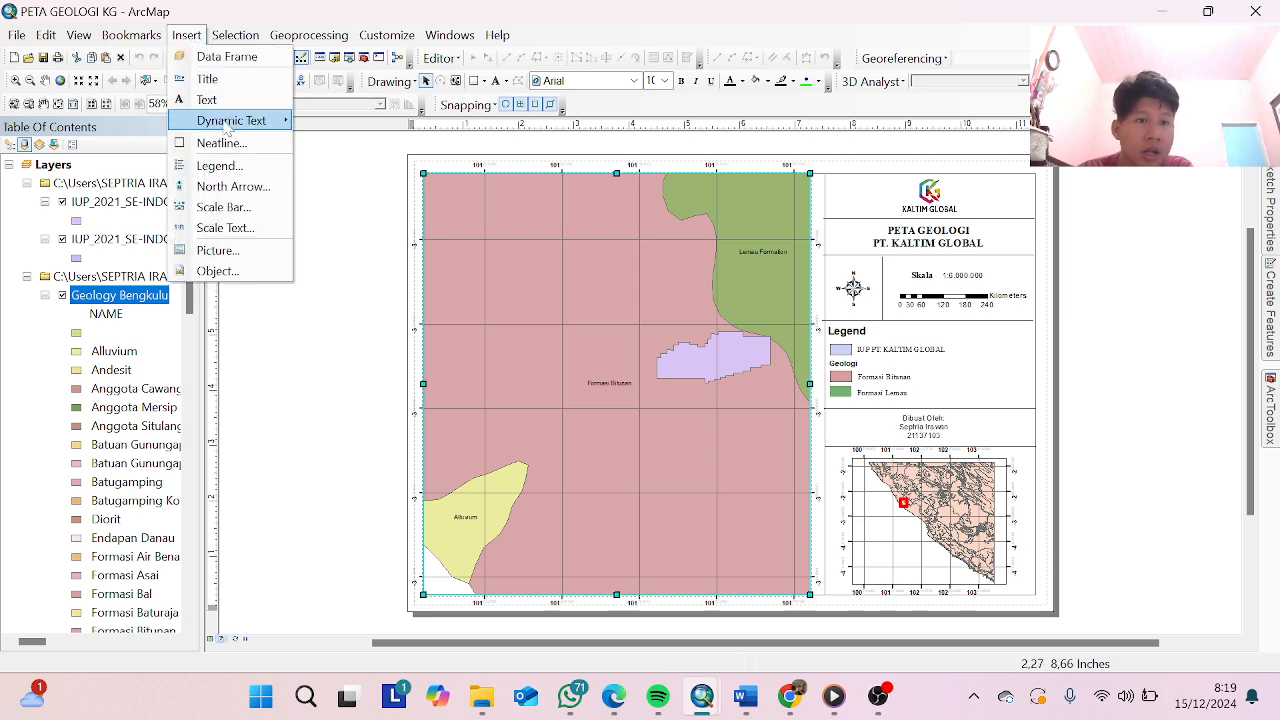